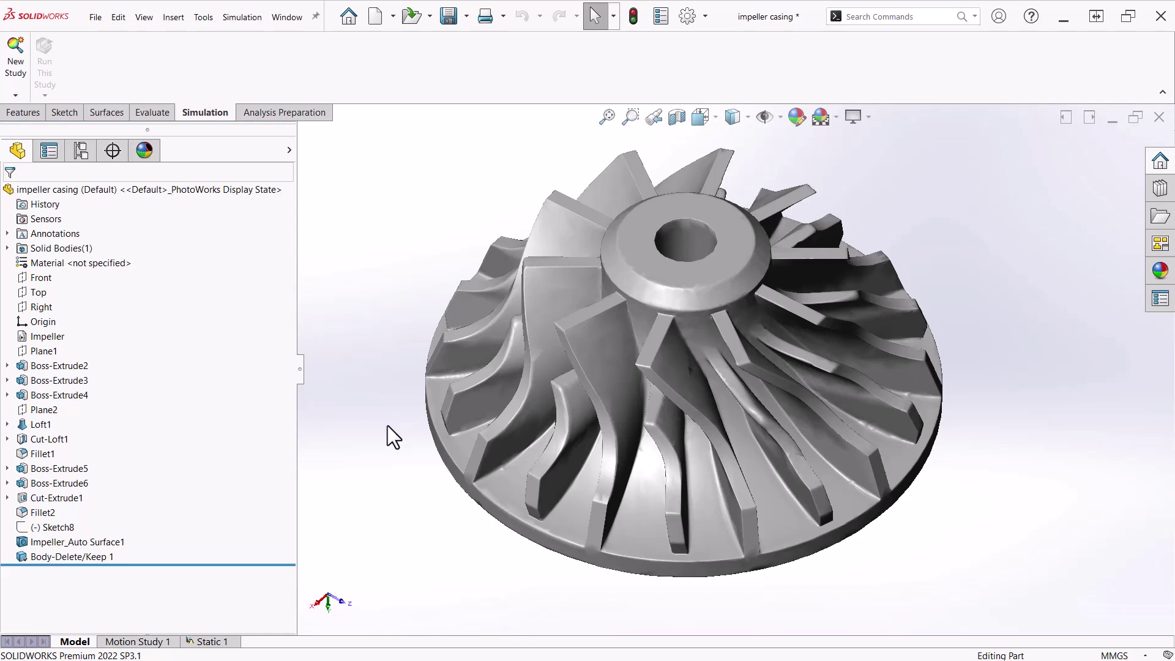
Step: Switch the impeller casing to the Shaded With Edges display style
left_click(737, 114)
left_click(737, 144)
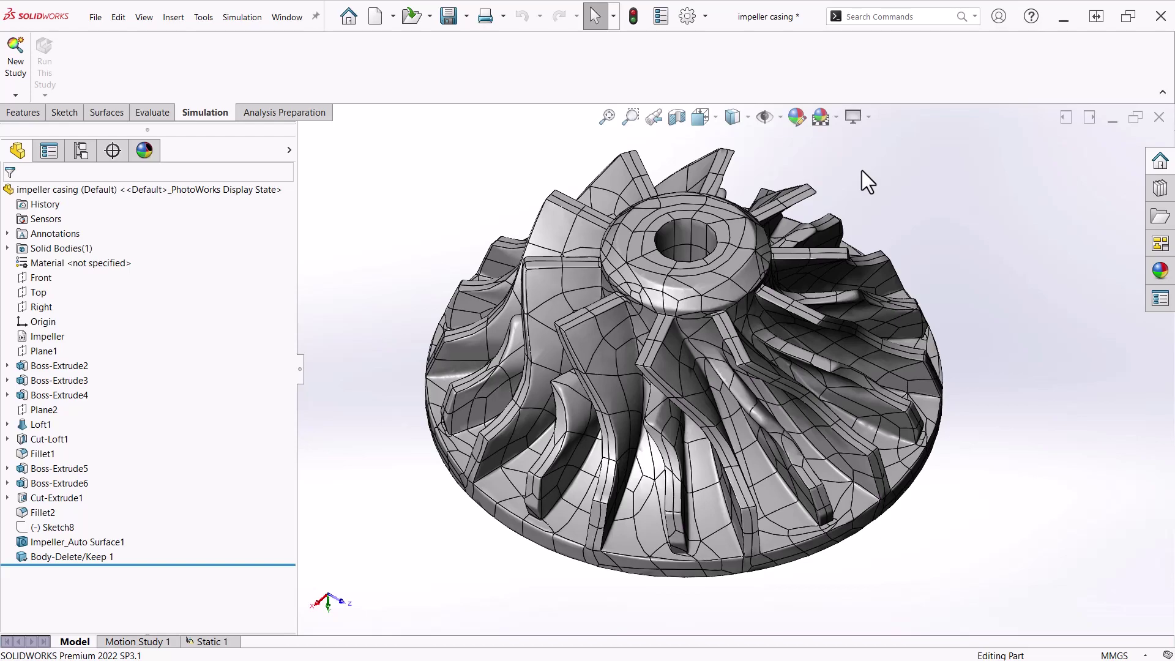
Step: Select the hub's inner bore faces and extend the selection to their tangent faces
scroll(690, 239, "down", 5)
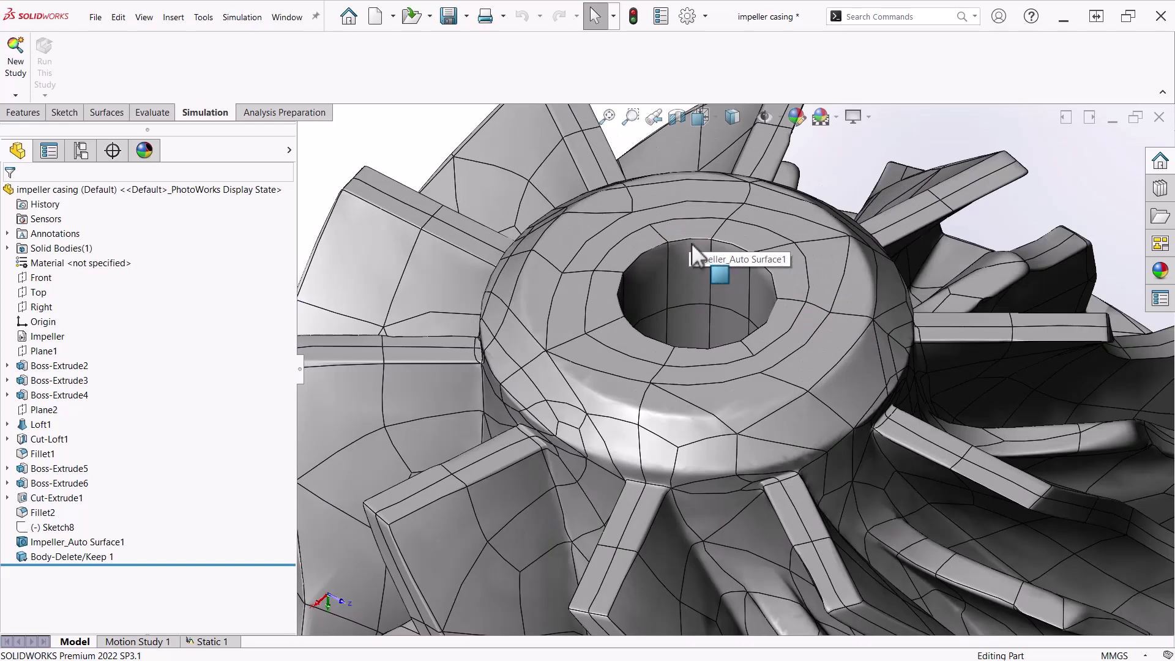
left_click(691, 281)
middle_click_drag(743, 317, 659, 375)
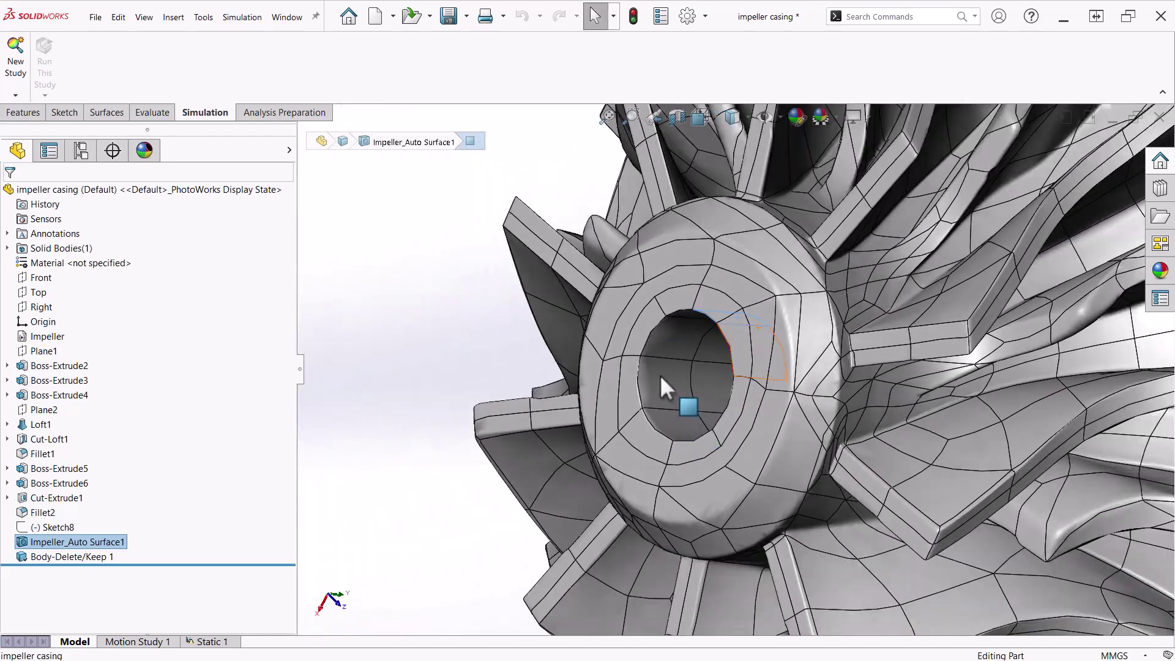
left_click(660, 374)
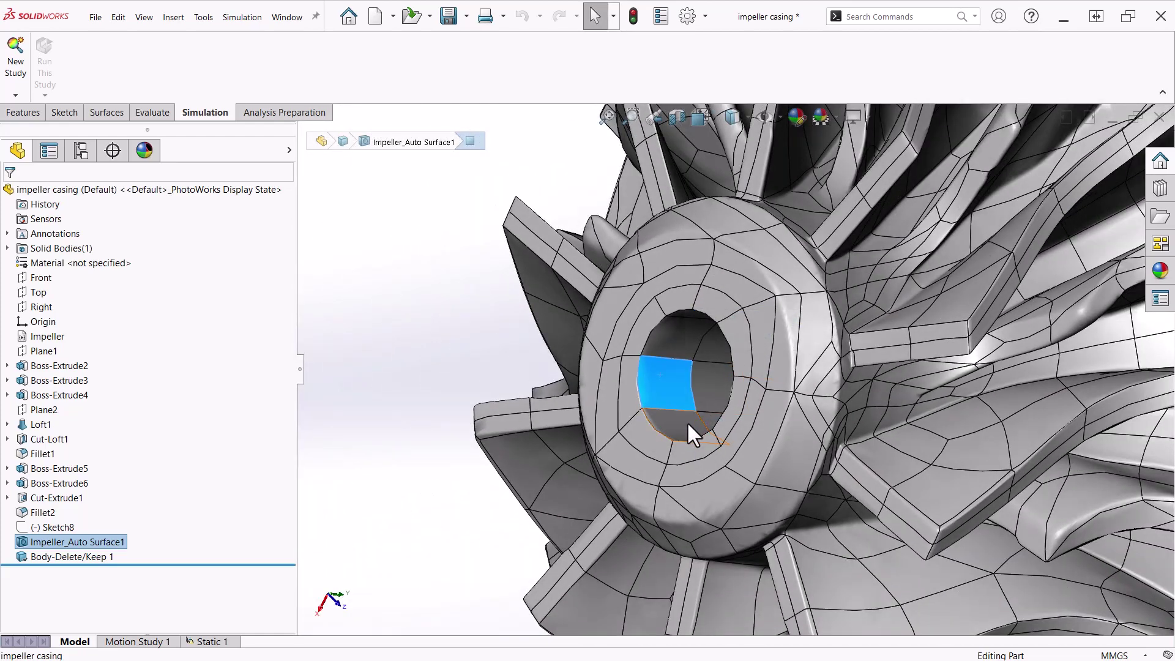
middle_click_drag(687, 422, 703, 441)
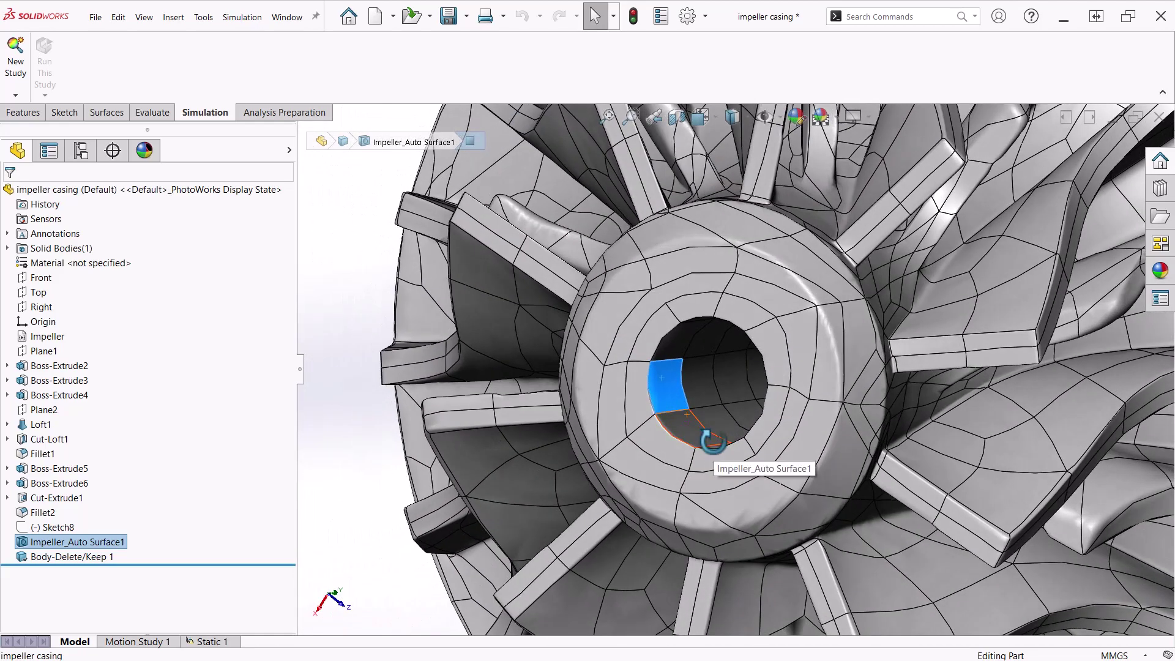
right_click(689, 432)
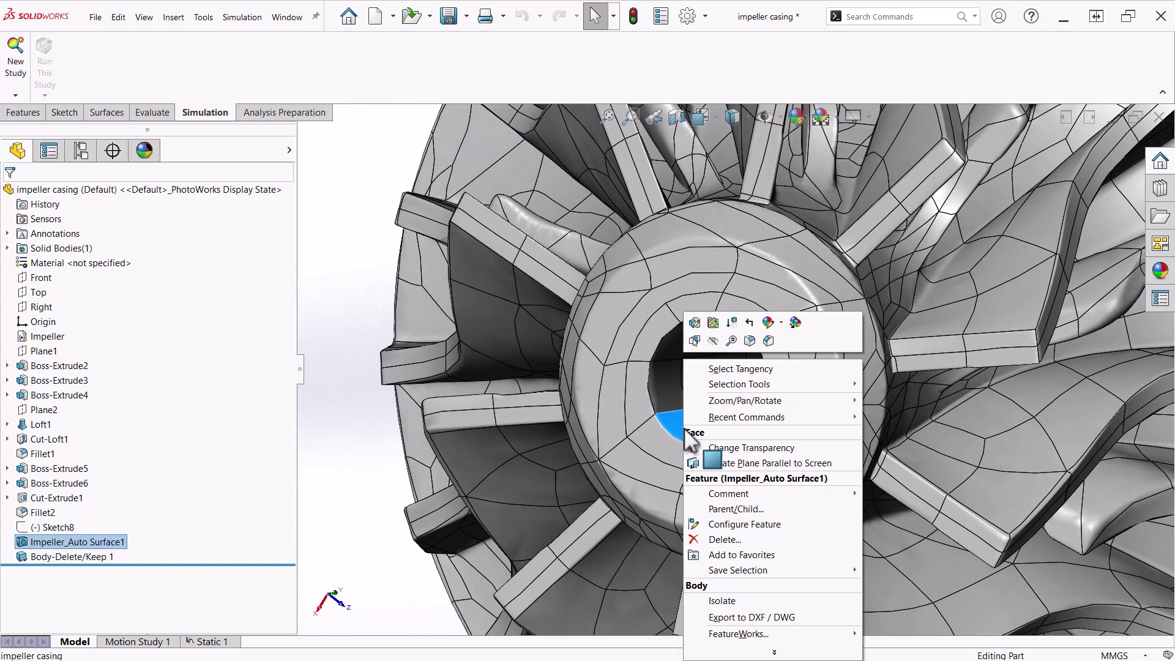
left_click(754, 374)
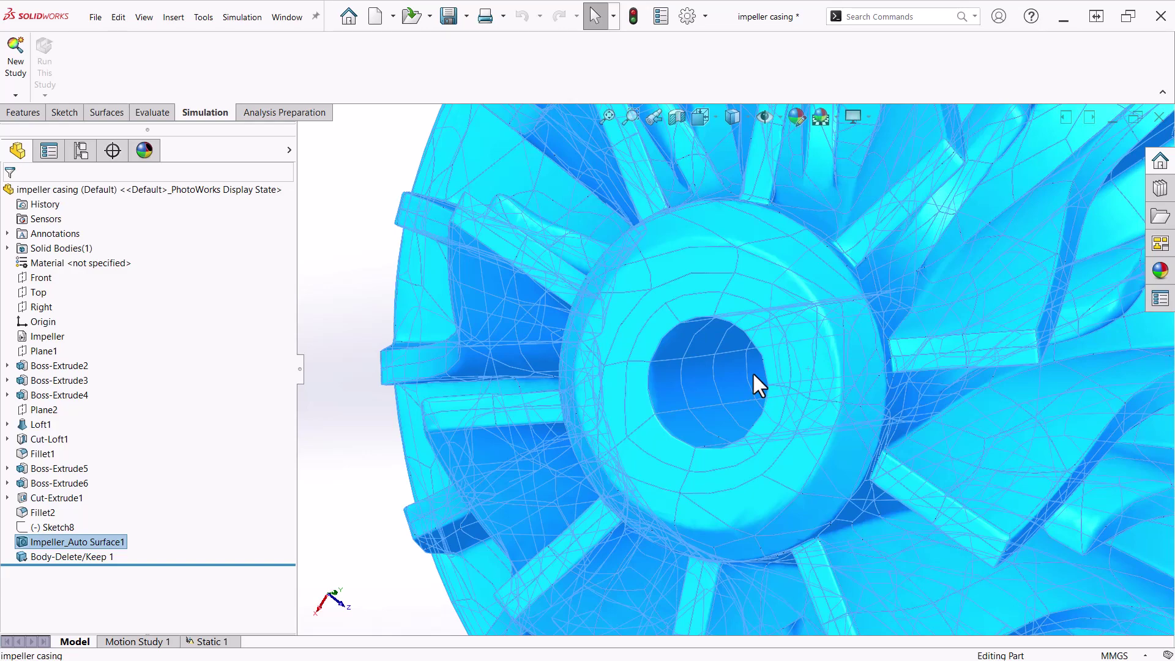
Step: Reselect two adjacent bore faces and save them as a new selection set
left_click(687, 428)
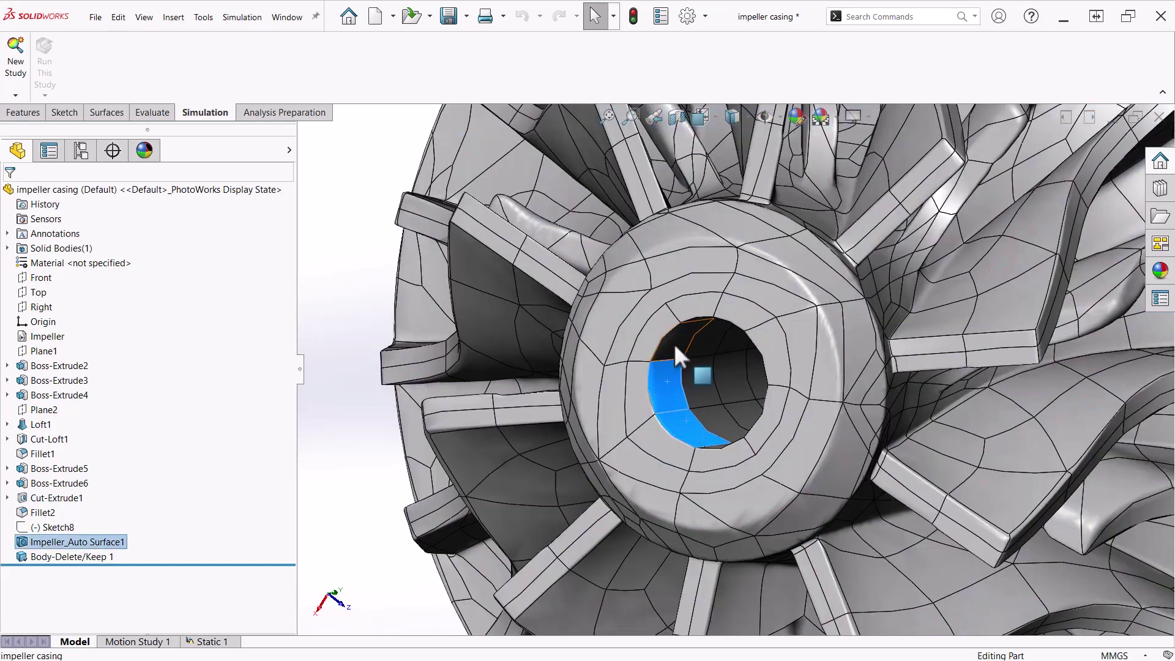
left_click(672, 376, "ctrl")
middle_click_drag(672, 377, 762, 275)
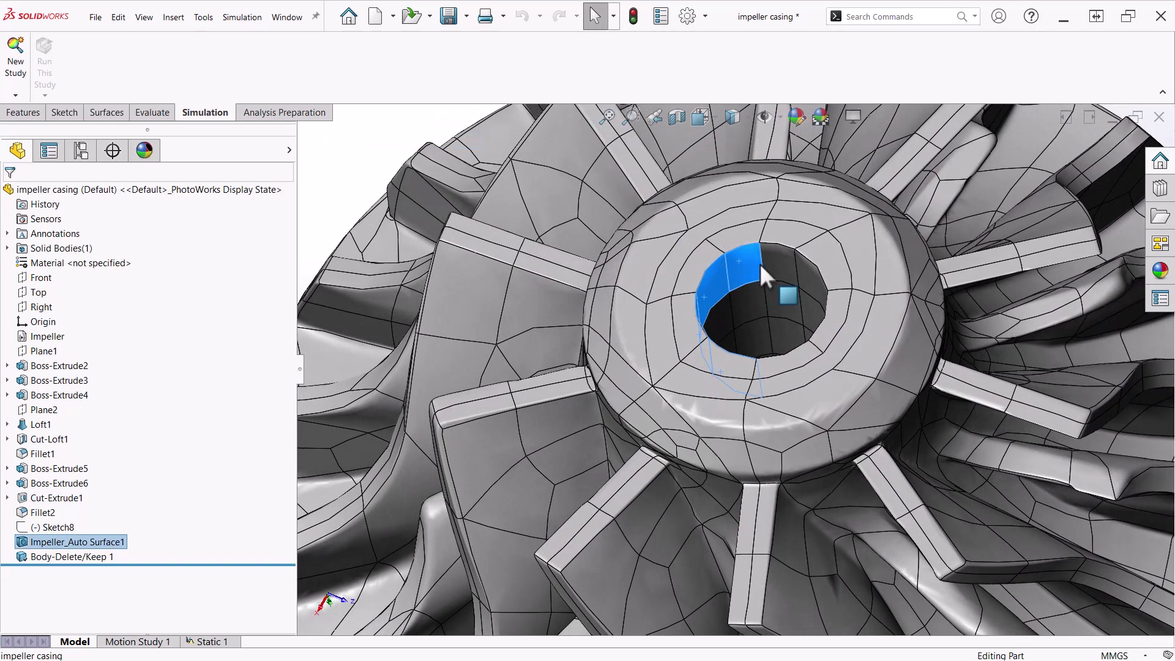
right_click(810, 281)
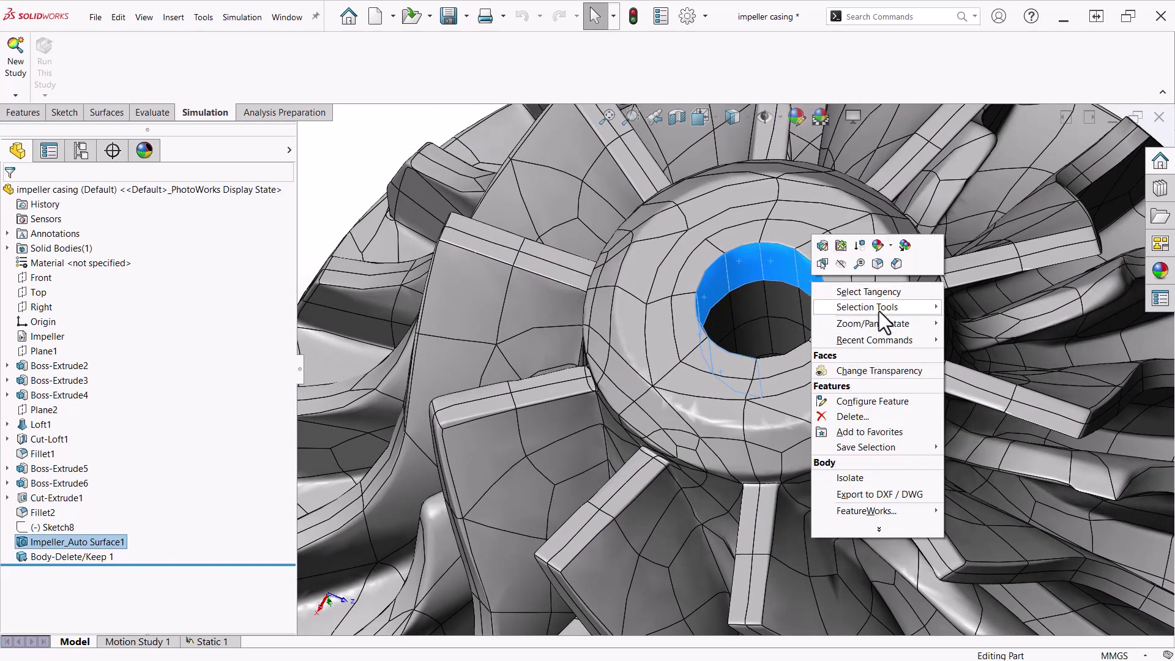
mouse_move(879, 308)
mouse_move(984, 355)
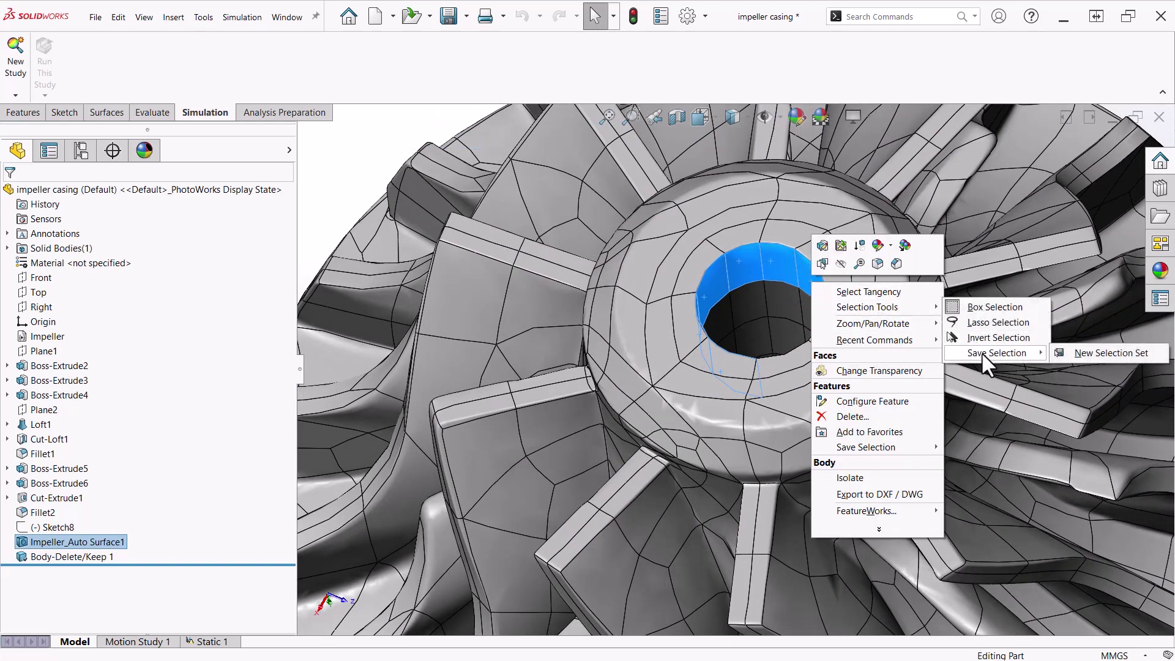
left_click(1073, 354)
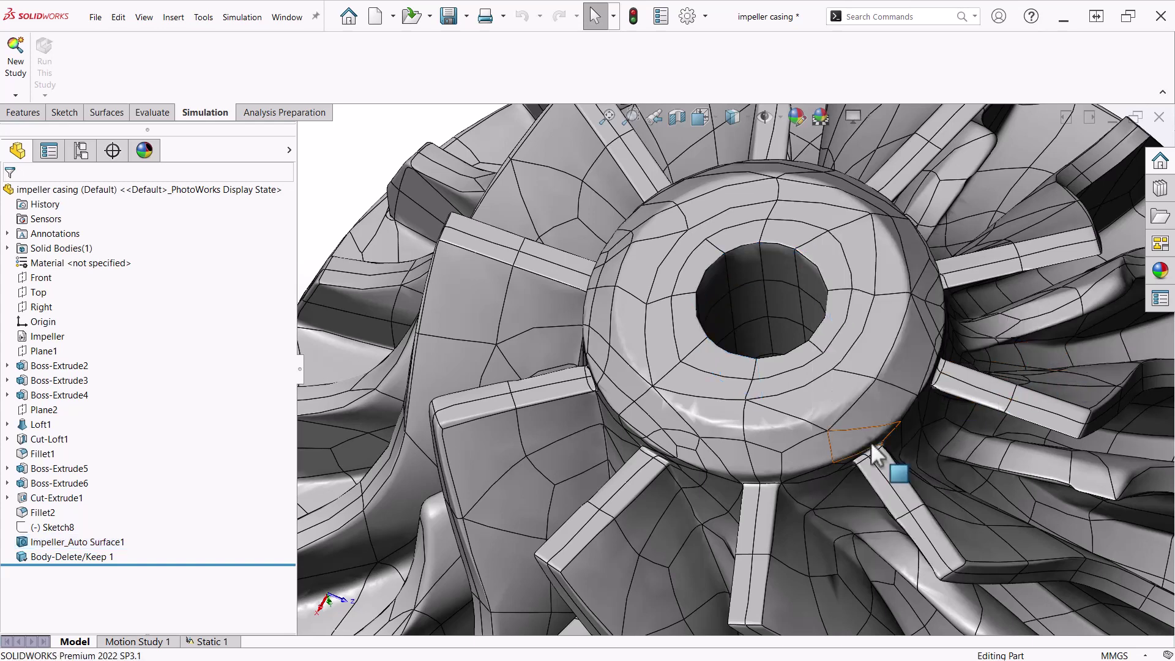
Step: Zoom out and orbit to the back of the impeller disc, then select the Top plane
scroll(860, 442, "up", 5)
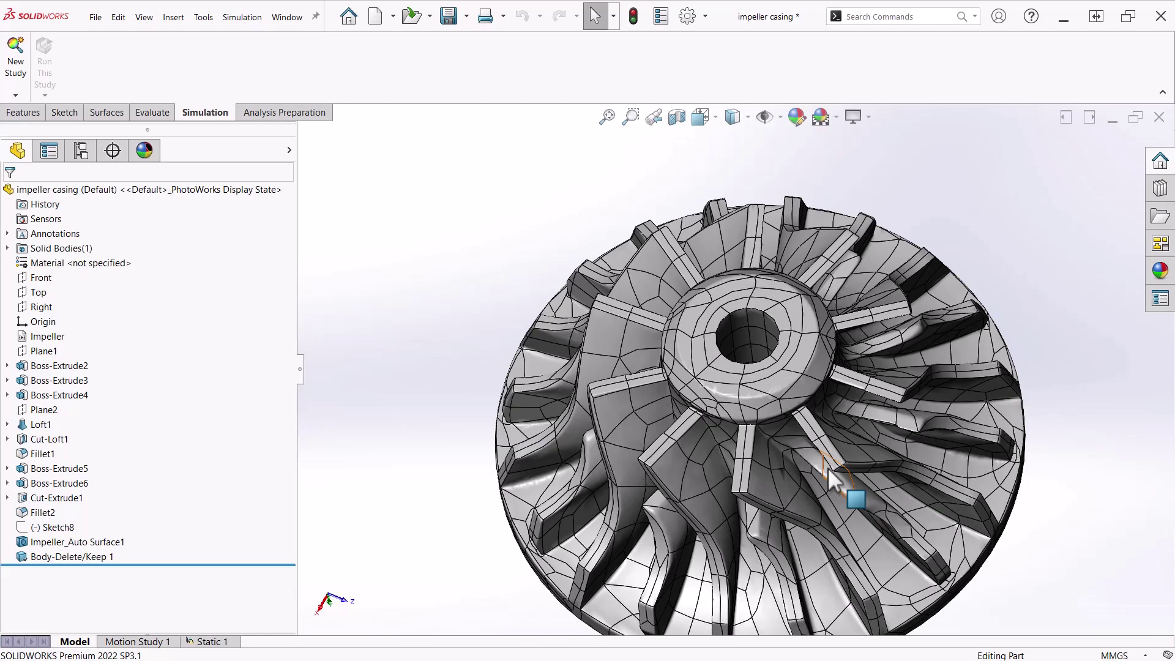
middle_click_drag(780, 383, 787, 417)
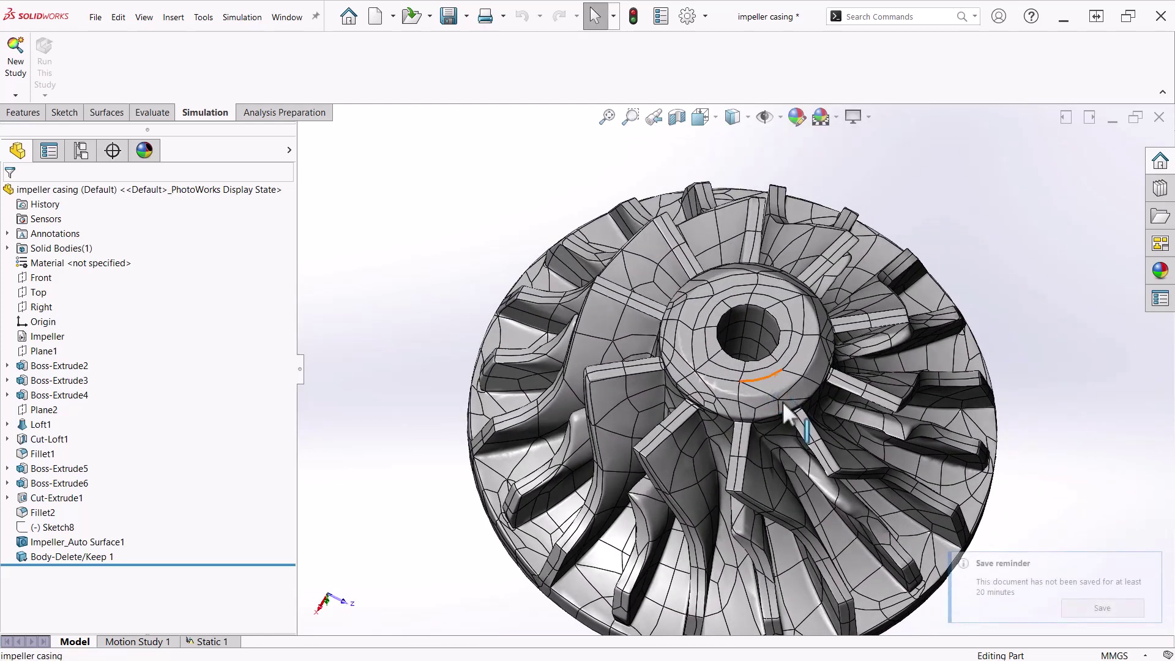
left_click(41, 292)
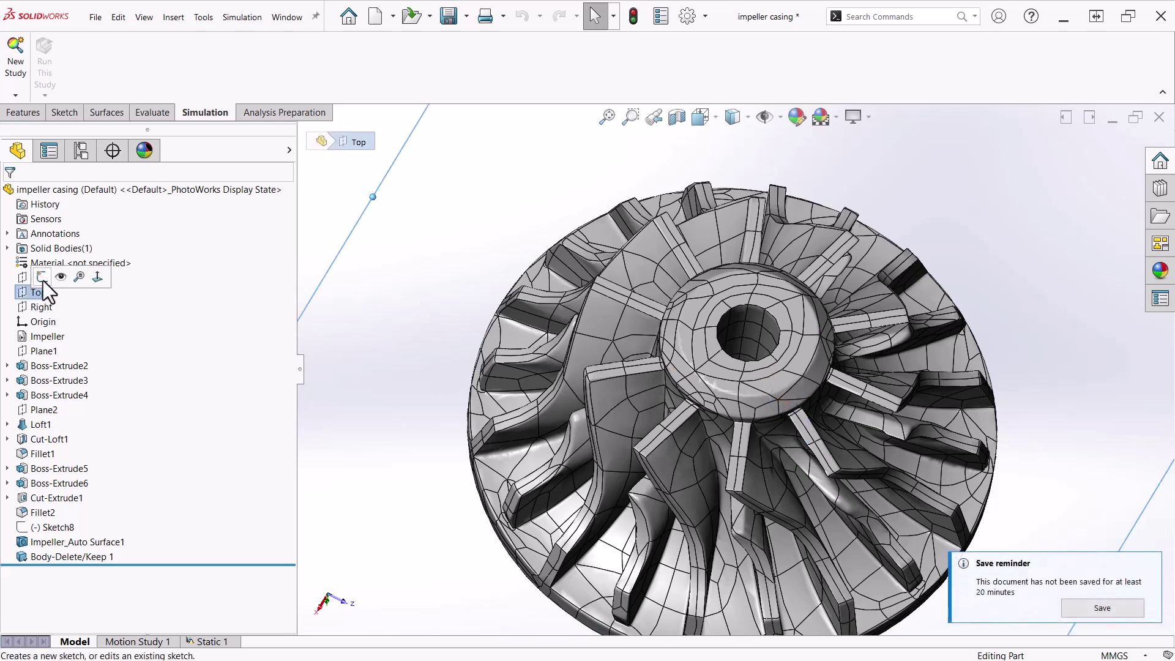
Step: On the Top plane, draw a three-point perimeter circle on the hub bore edge as Sketch11
left_click(41, 278)
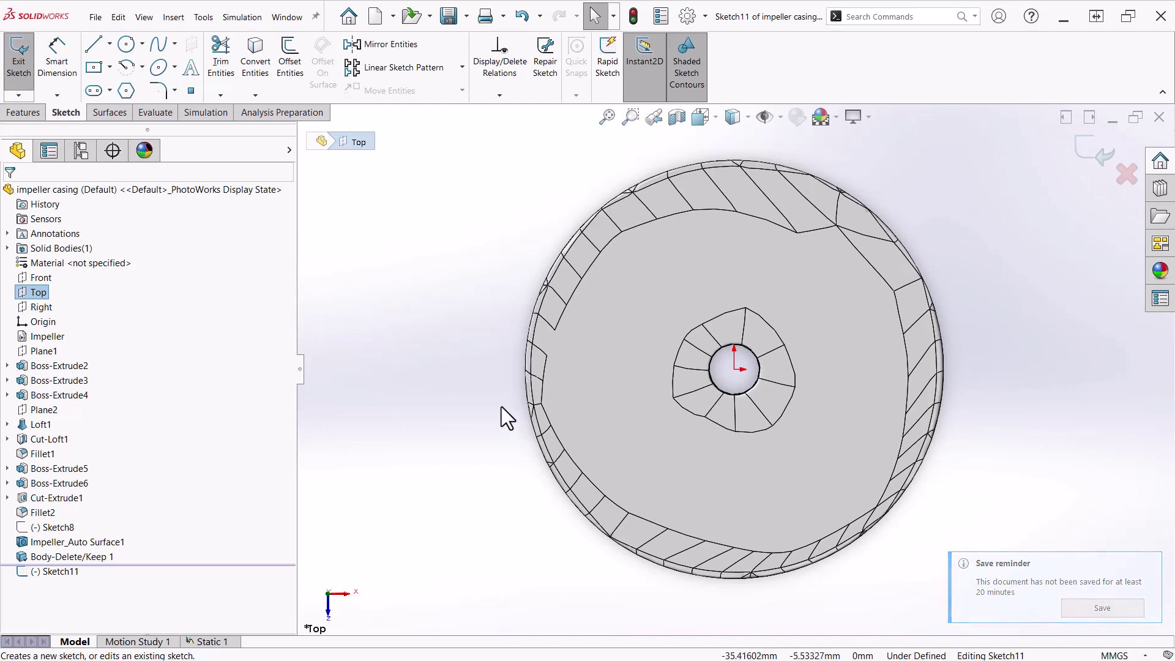
left_click(141, 44)
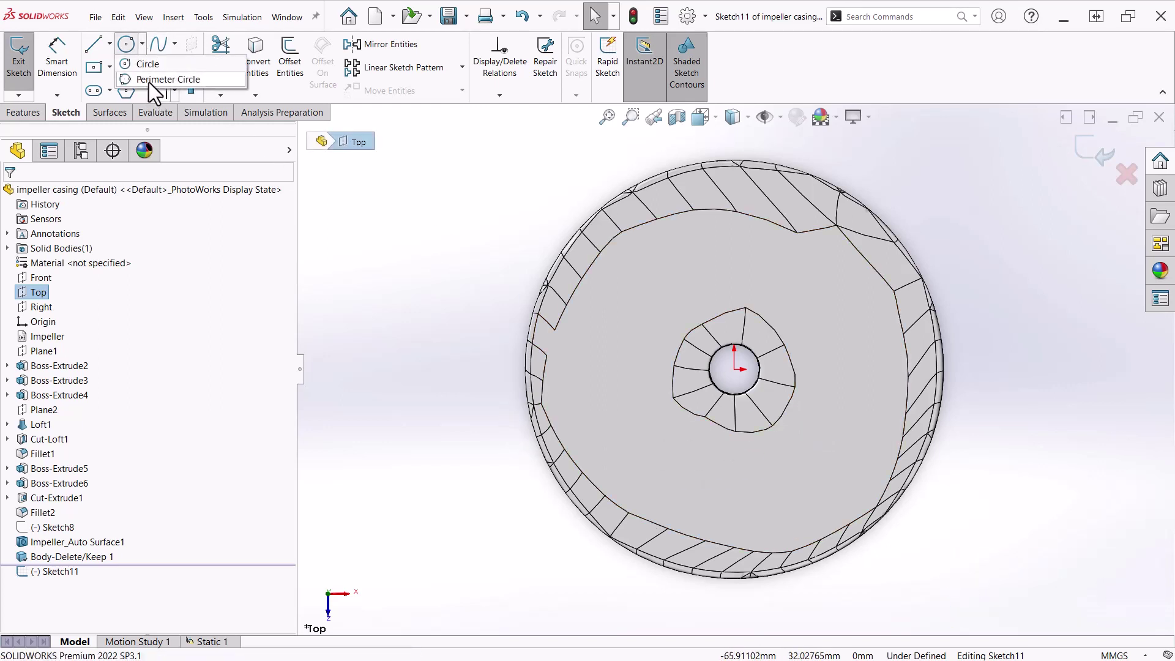
left_click(149, 79)
scroll(749, 371, "down", 3)
scroll(745, 362, "down", 3)
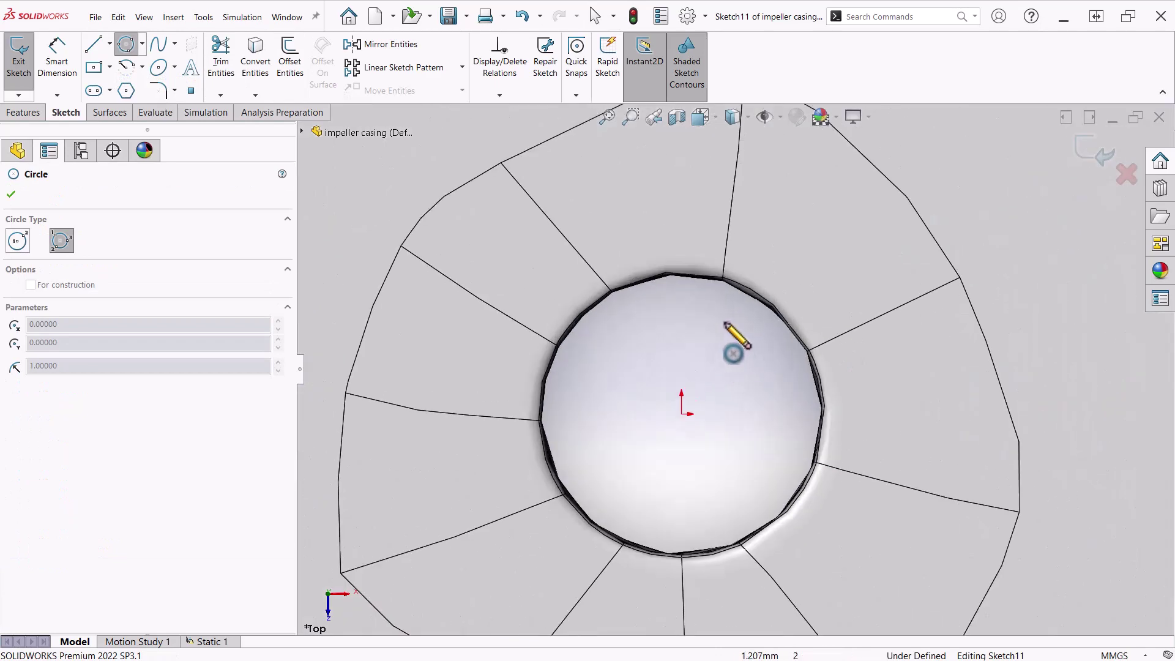
left_click(723, 279)
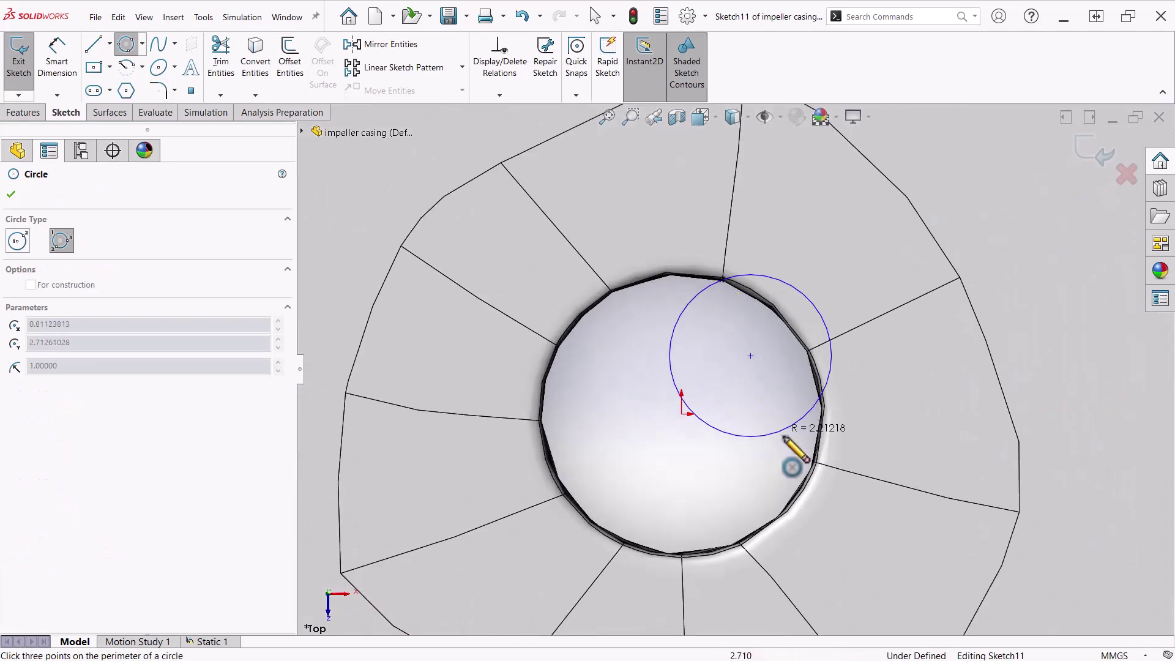
left_click(816, 460)
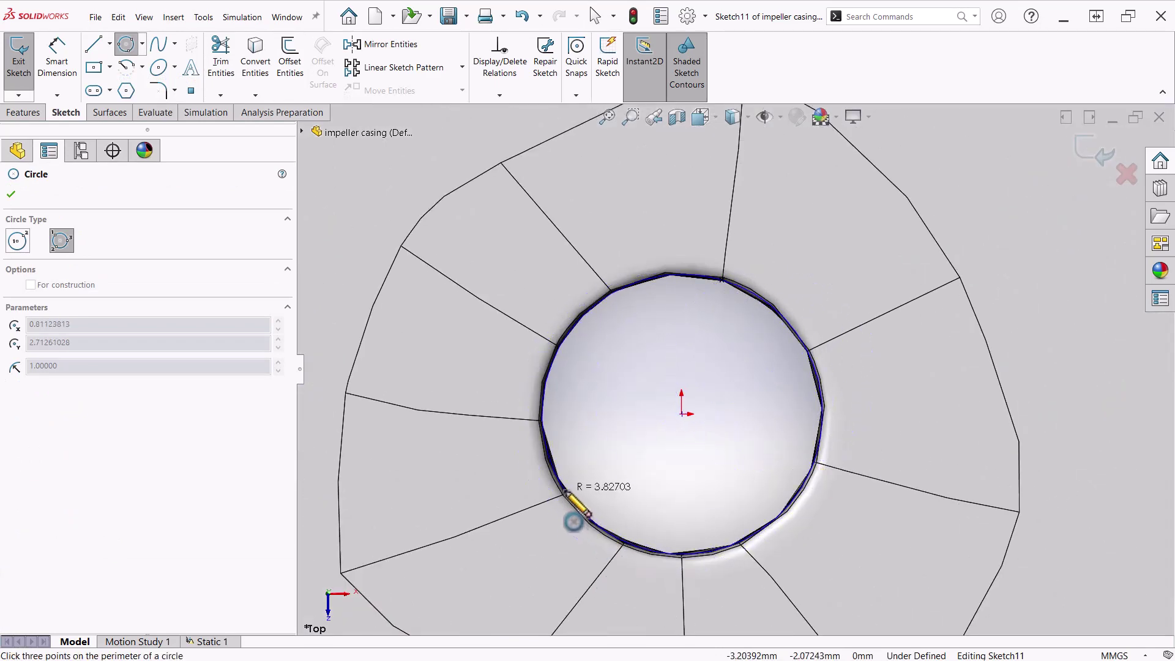
left_click(567, 489)
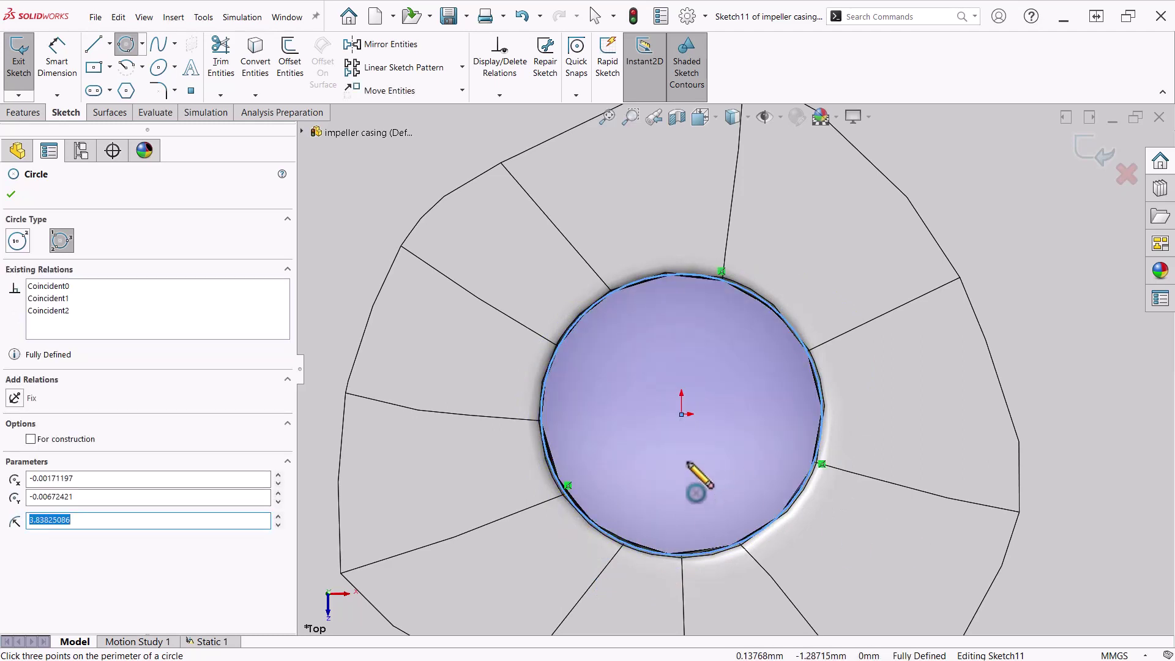
key("Escape")
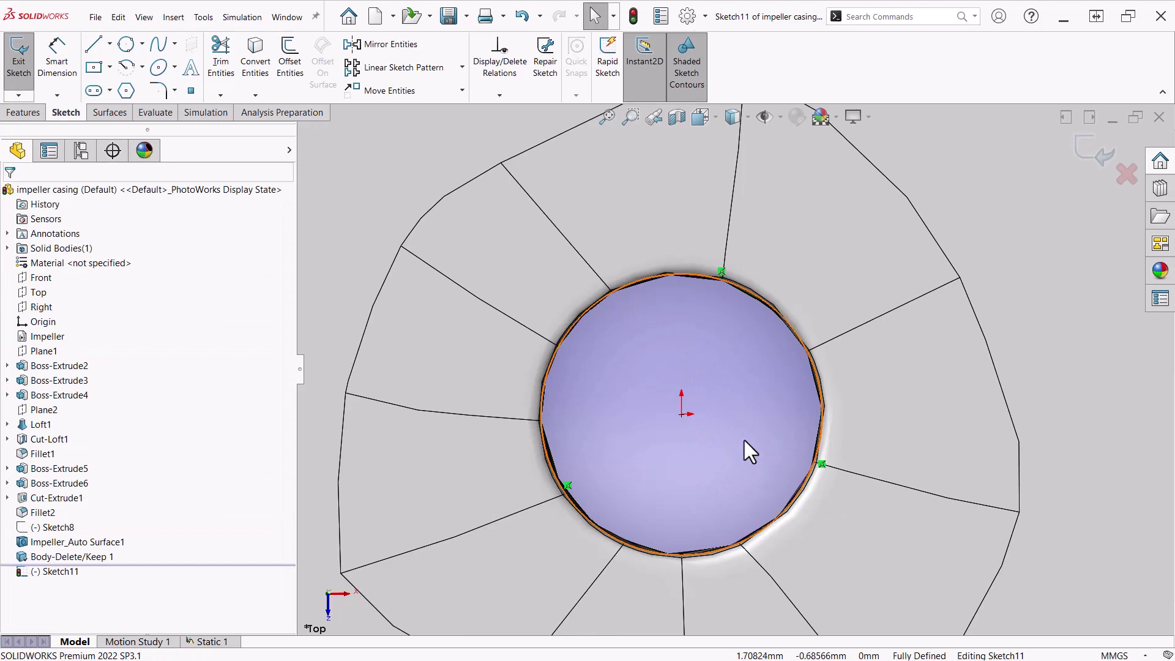
scroll(745, 439, "up", 4)
left_click(1093, 152)
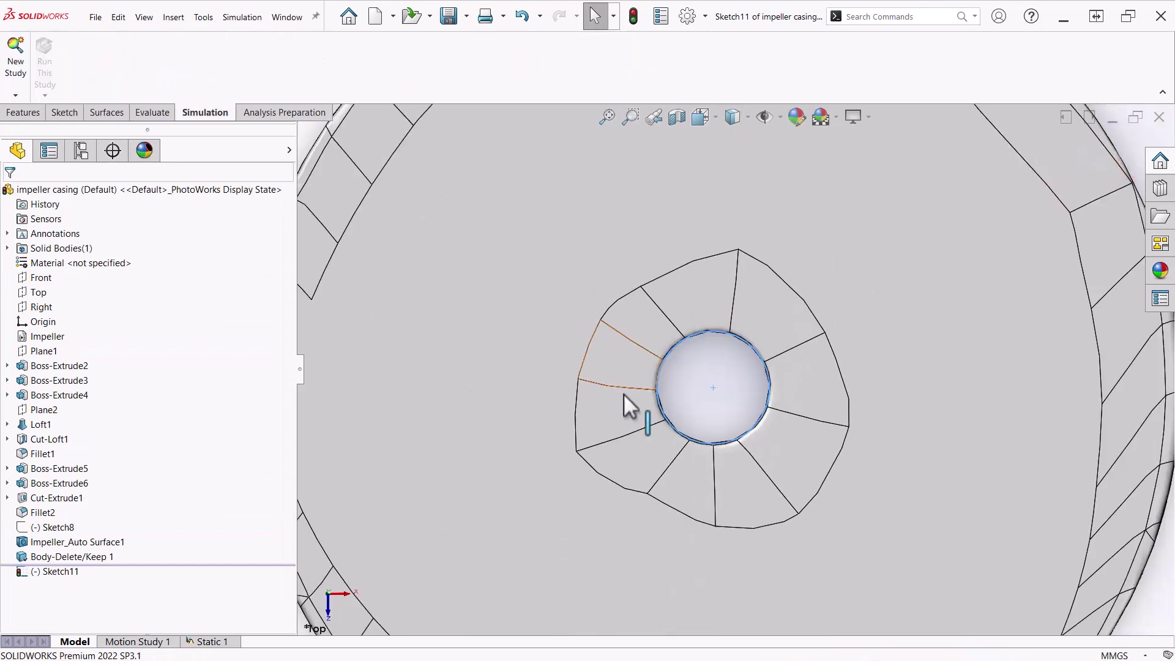
left_click(40, 295)
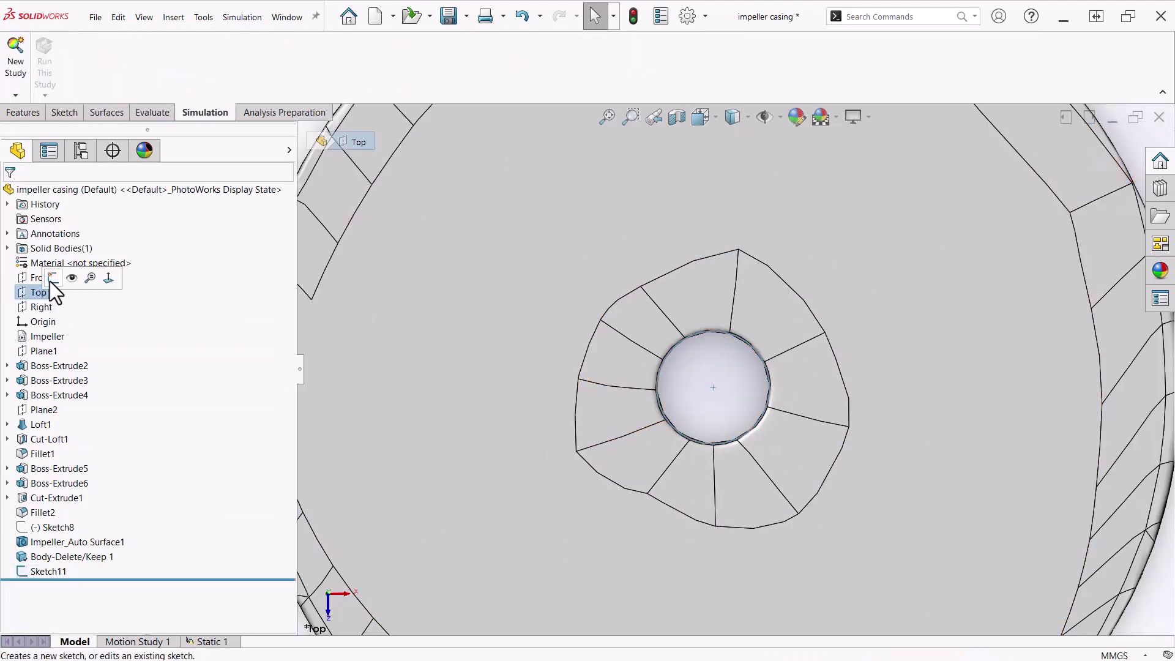
Step: Sketch a centre-radius circle at the origin out to the hub edge on the Top plane
left_click(49, 281)
left_click(129, 44)
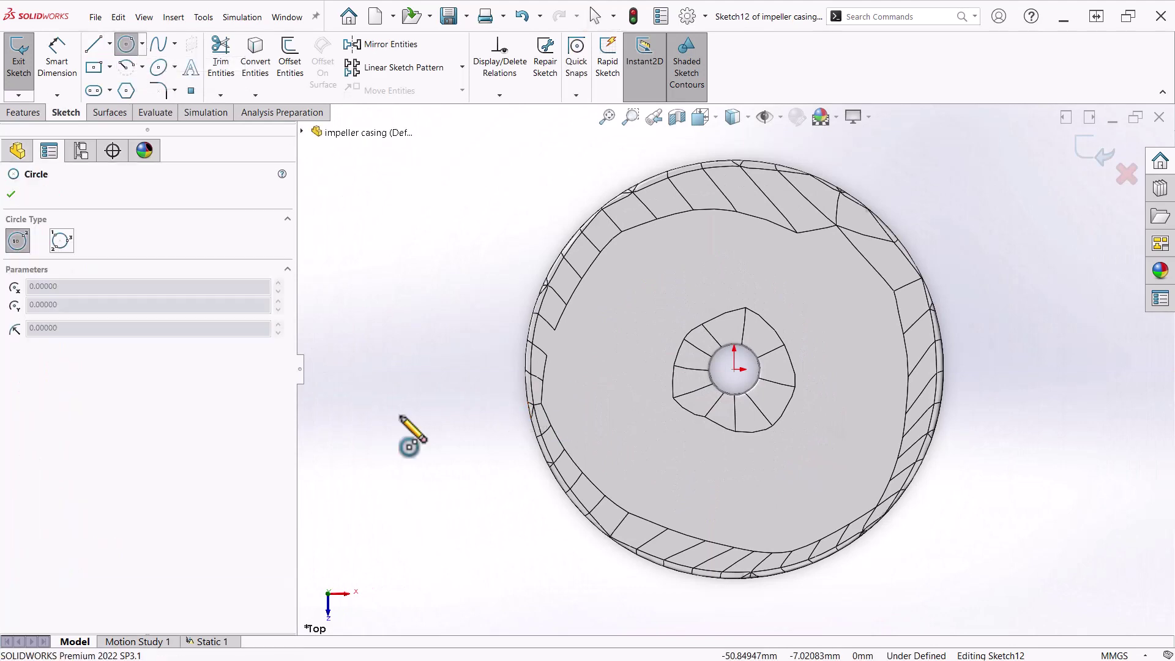
key("ctrl+8")
left_click(734, 371)
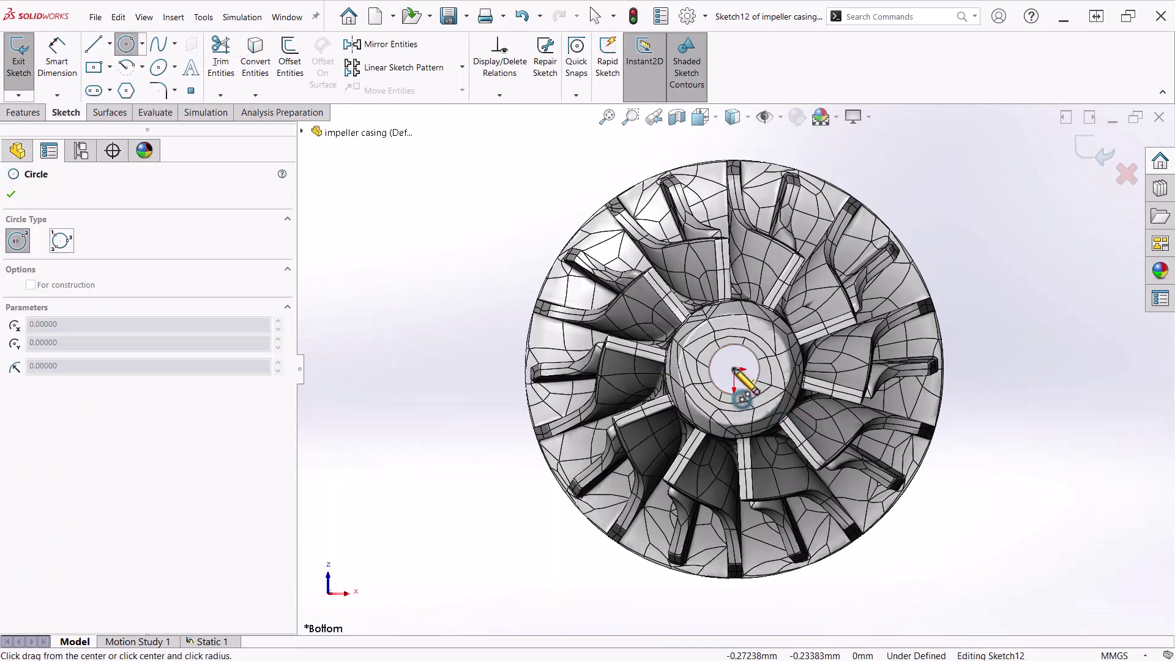
left_click(745, 337)
key("Escape")
key("Escape")
scroll(754, 368, "down", 3)
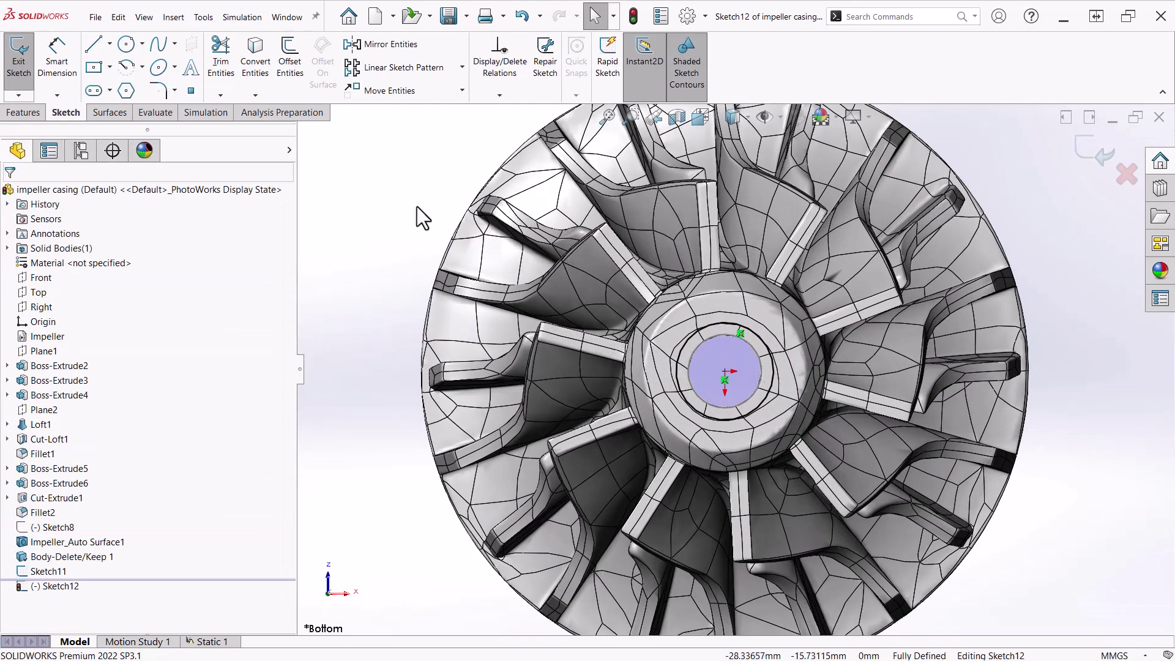
Step: Boss-extrude the circle Through All in both directions to fill the hub
left_click(23, 112)
left_click(25, 58)
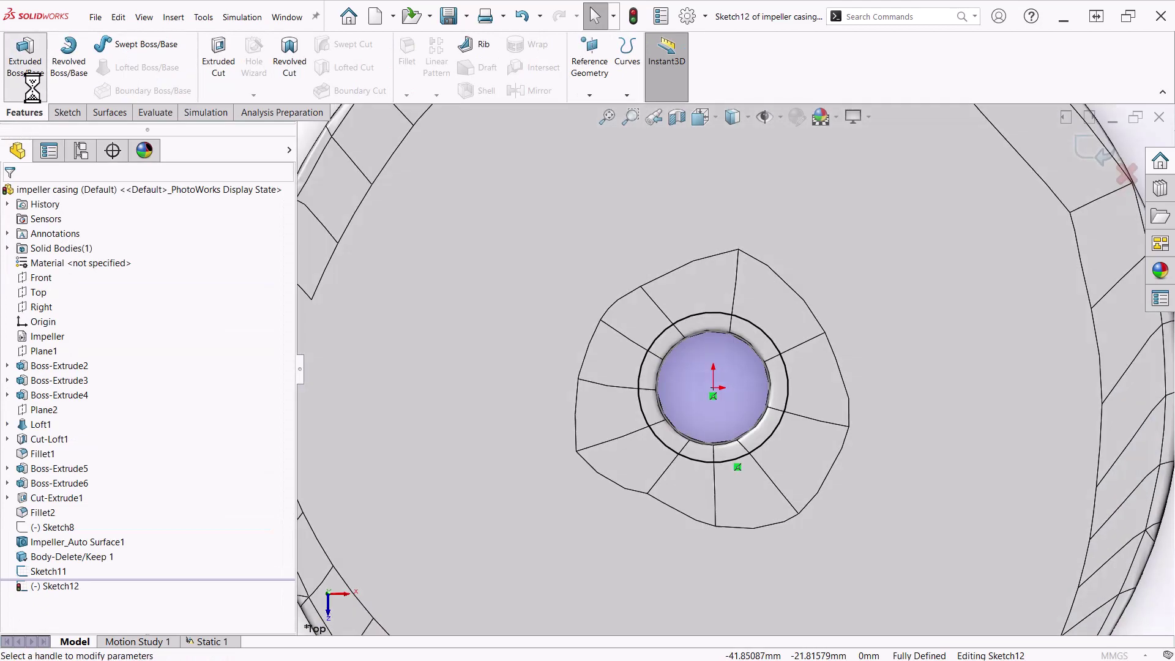
left_click(10, 395)
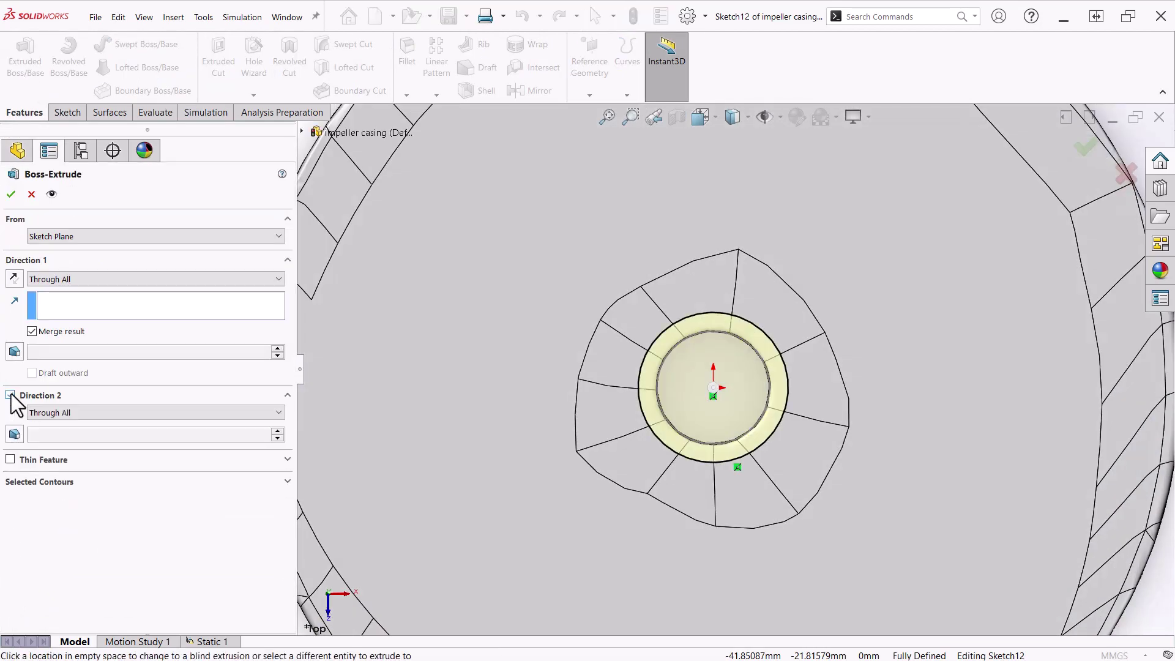
middle_click_drag(894, 361, 839, 401)
left_click(95, 283)
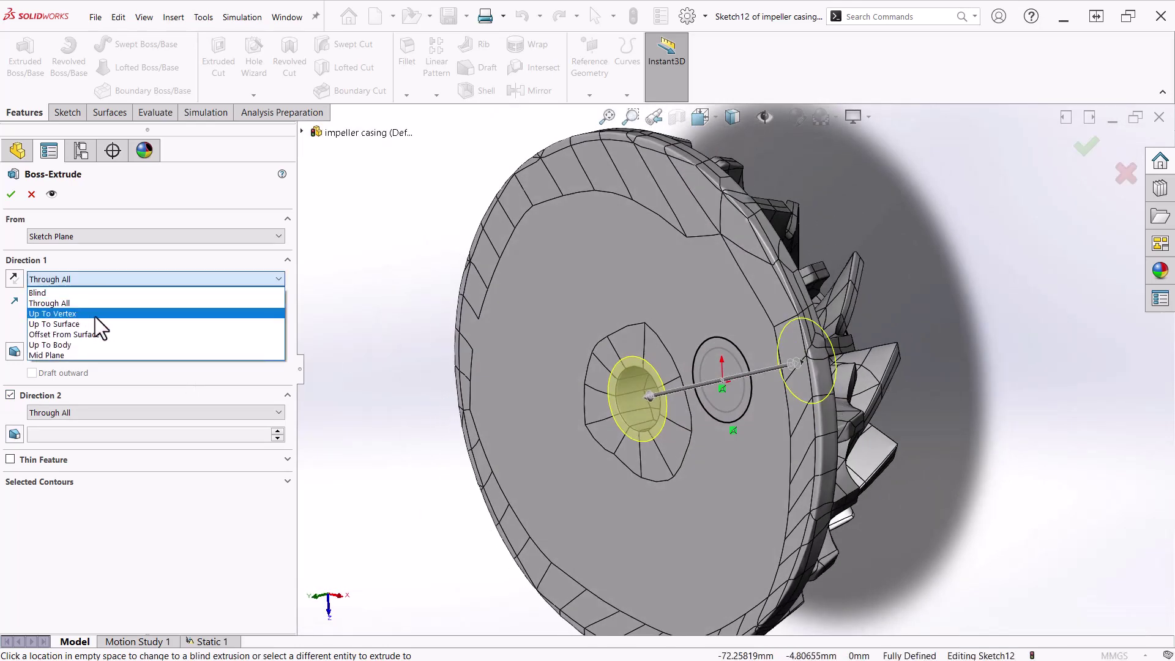
left_click(94, 304)
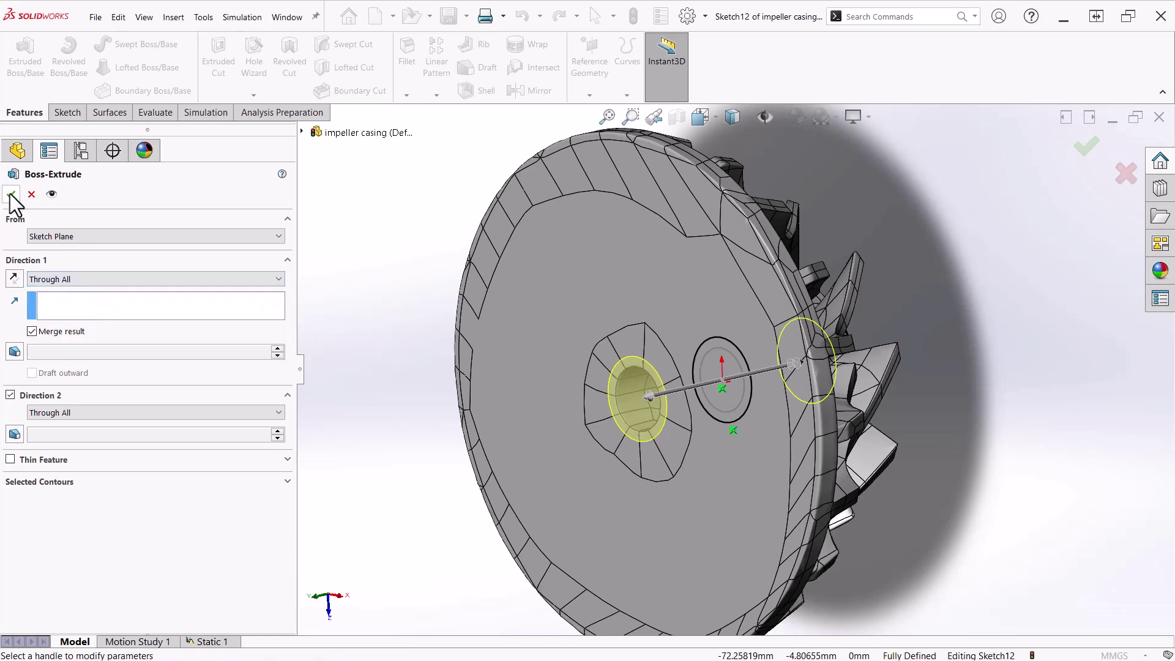
left_click(10, 195)
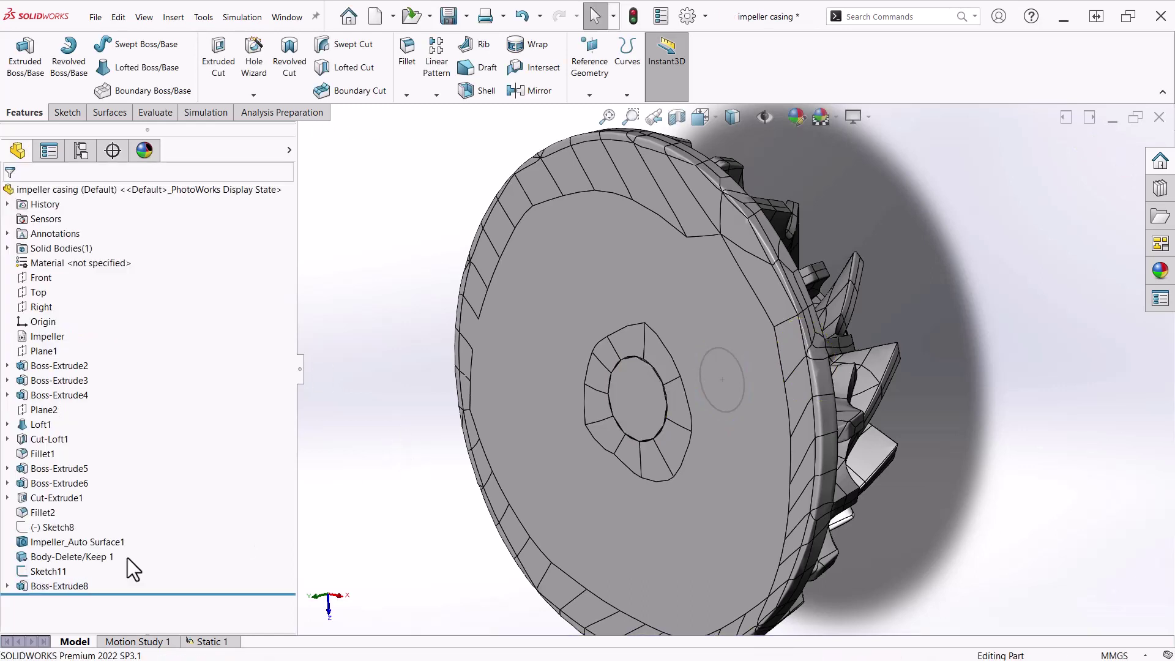
Step: Extrude-cut Sketch11 Through All in both directions to reopen the round hub bore
left_click(37, 572)
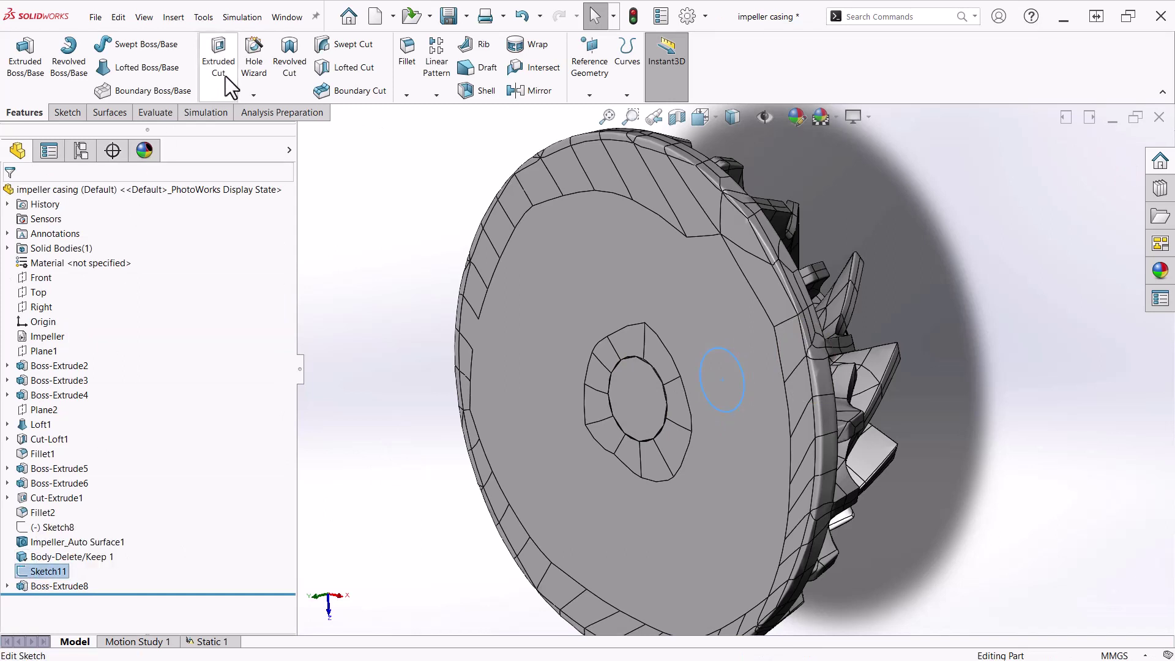
left_click(219, 61)
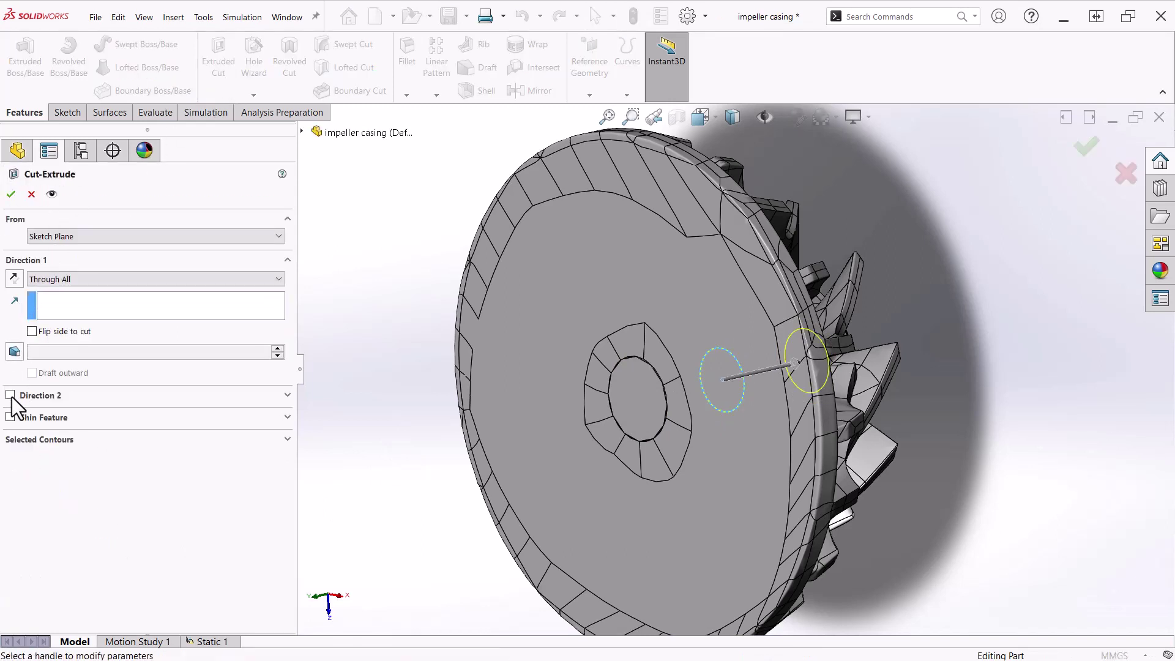
left_click(11, 395)
left_click(11, 194)
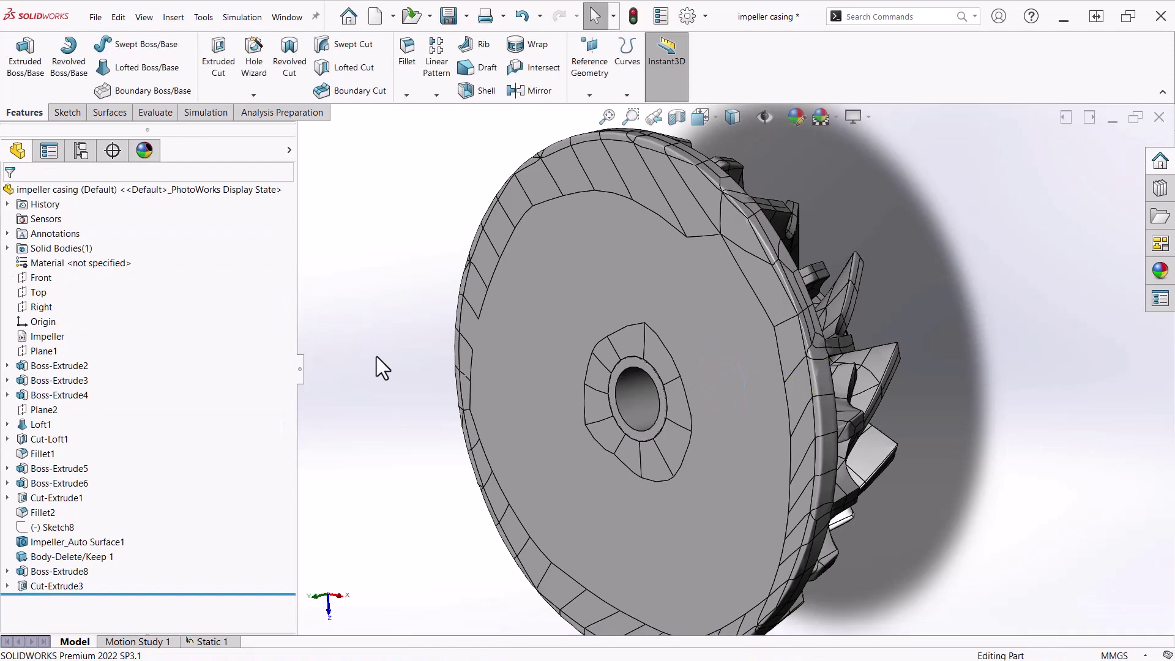
Step: Inspect the new hole face, then switch to the Static 1 study
middle_click_drag(654, 431, 475, 318)
left_click(700, 398)
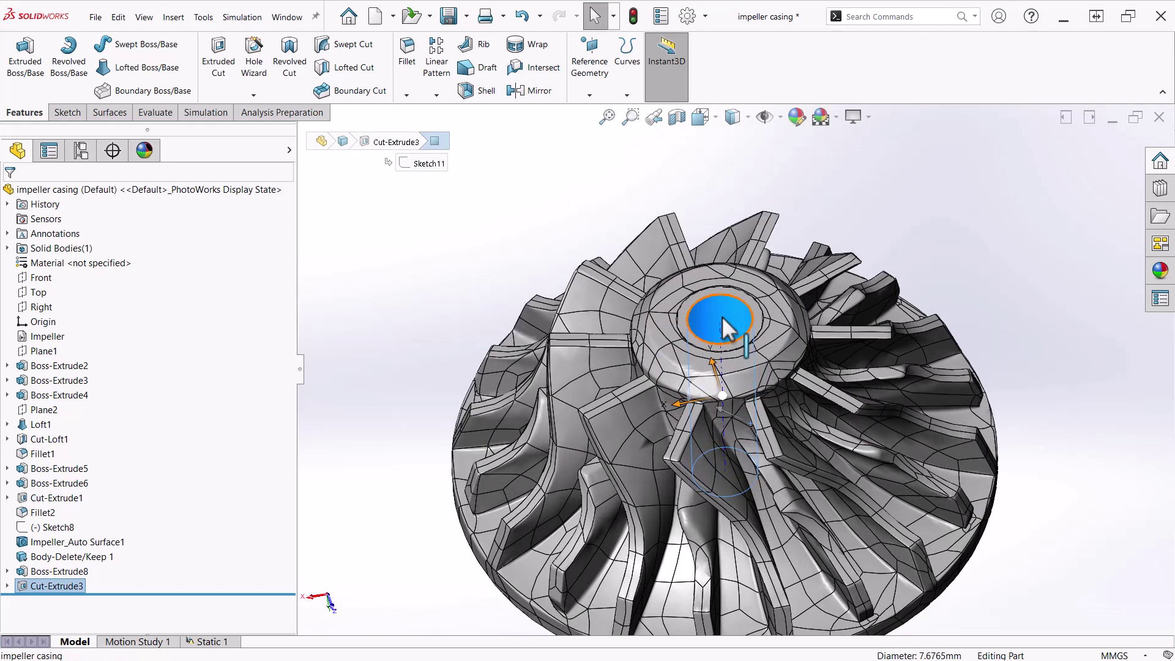
left_click(379, 554)
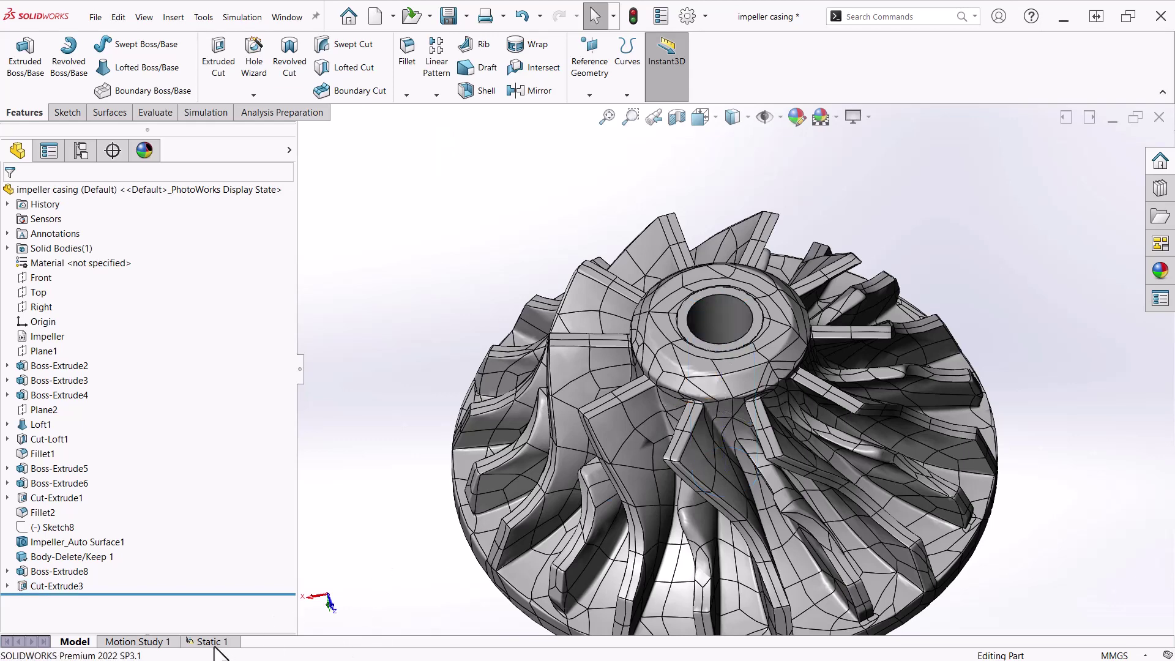
left_click(212, 642)
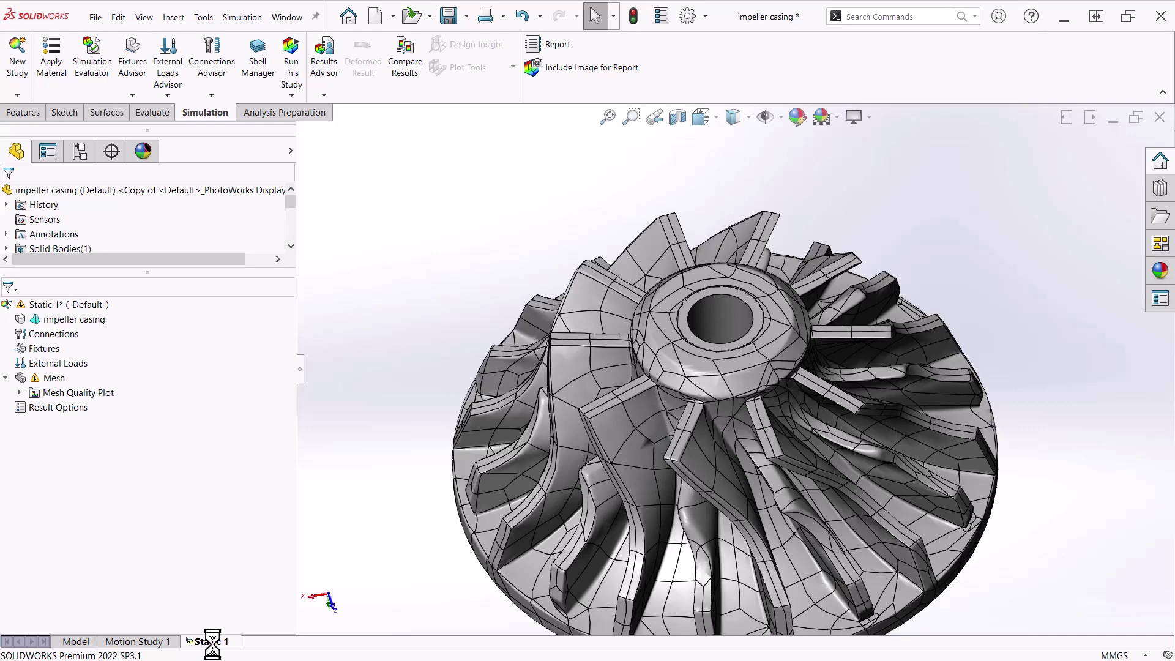
Step: Create the mesh of the impeller casing with the default mesh settings
right_click(54, 380)
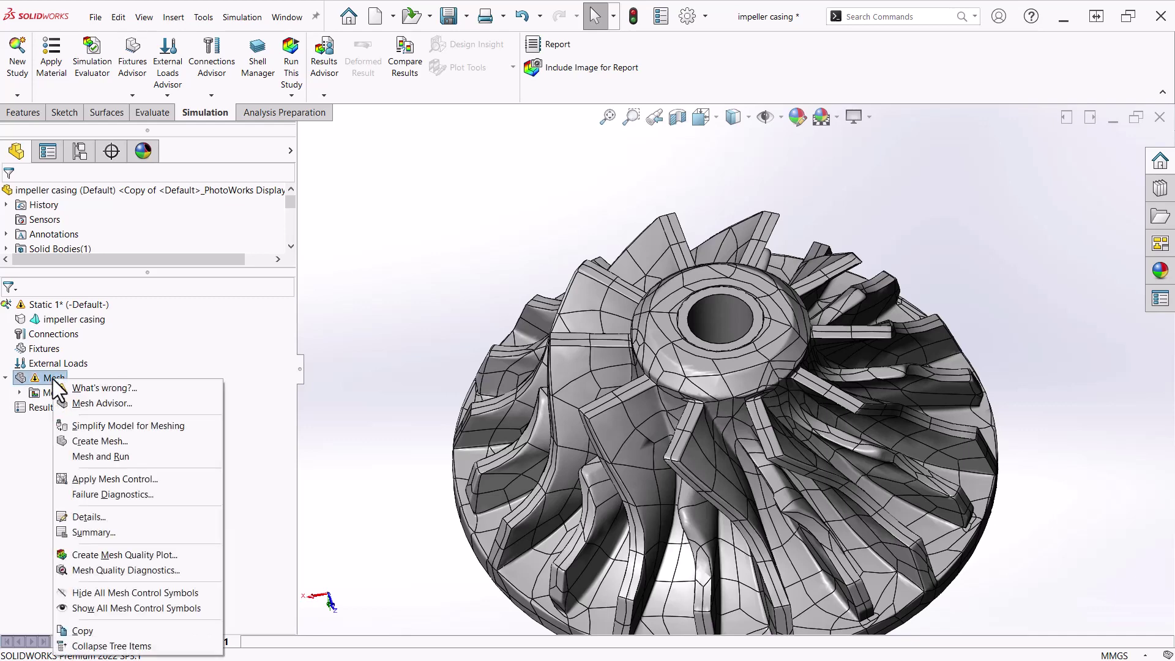
left_click(101, 442)
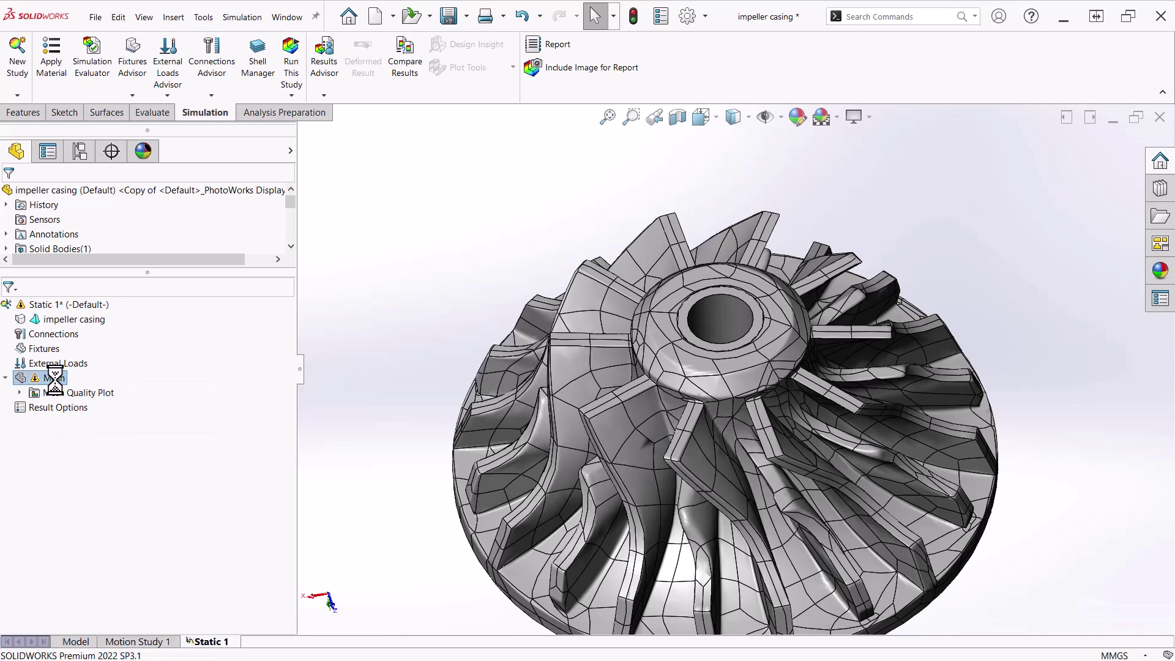
left_click(14, 201)
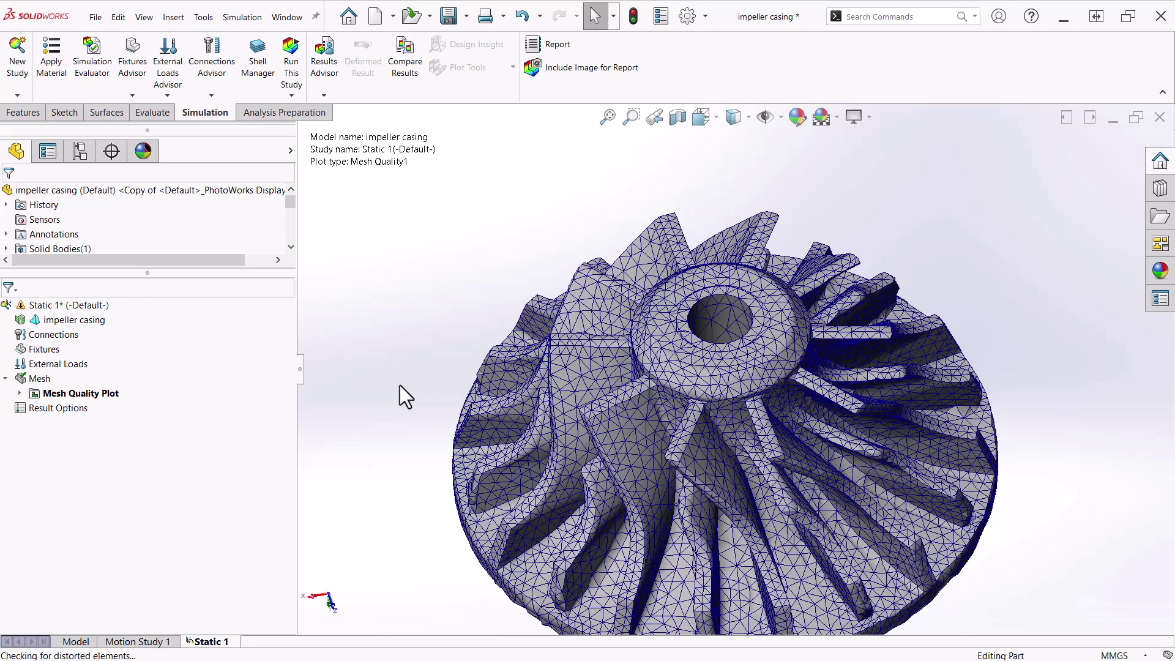
Step: Show Mesh Details, enlarged to list 55639 elements and maximum aspect ratio 114.25
right_click(41, 379)
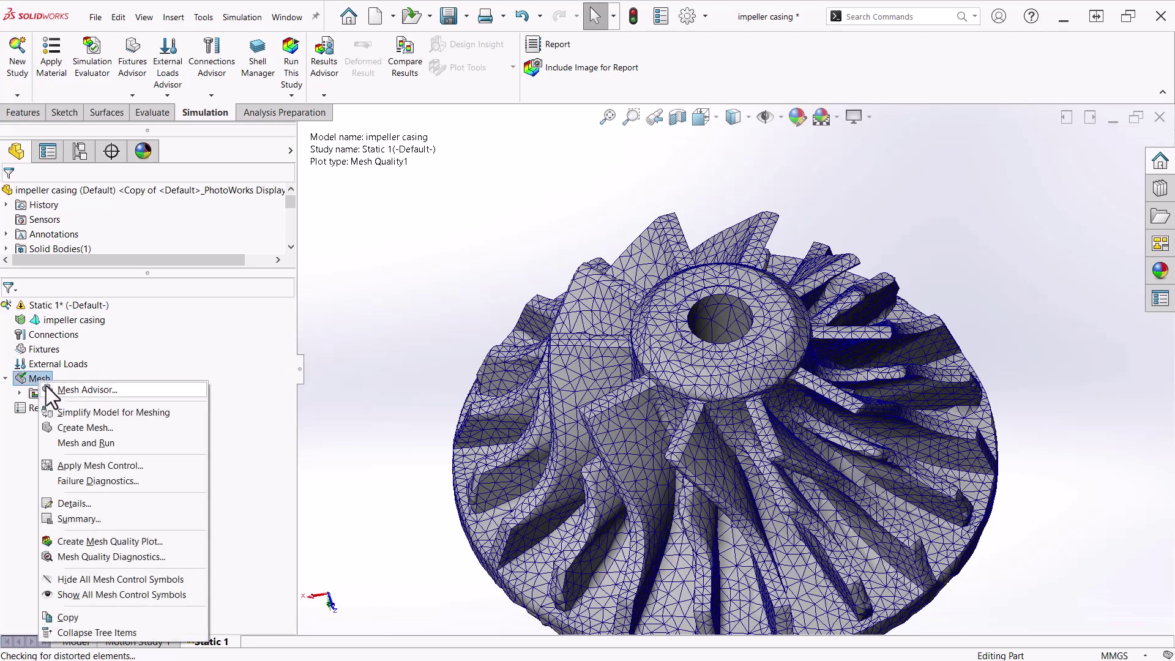
left_click(74, 504)
left_click_drag(156, 11, 169, 88)
left_click_drag(276, 289, 349, 332)
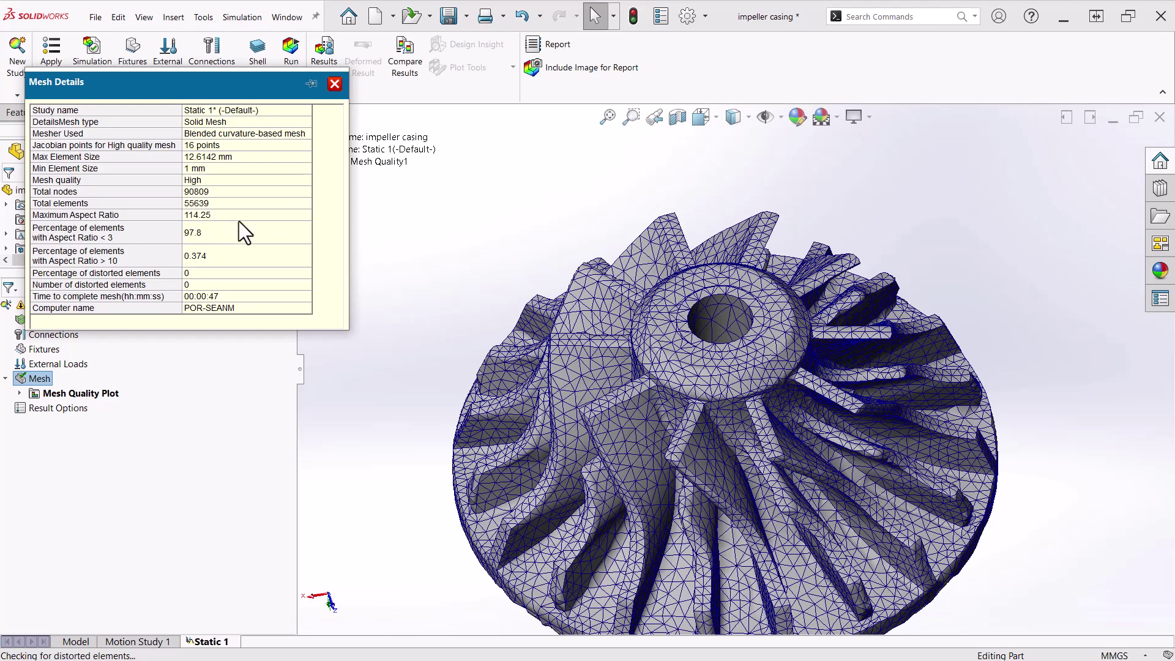
Step: Close Mesh Details and set Mesh Quality Diagnostics to aspect ratio, changing the poor-quality threshold from 20 to 50
left_click(223, 216)
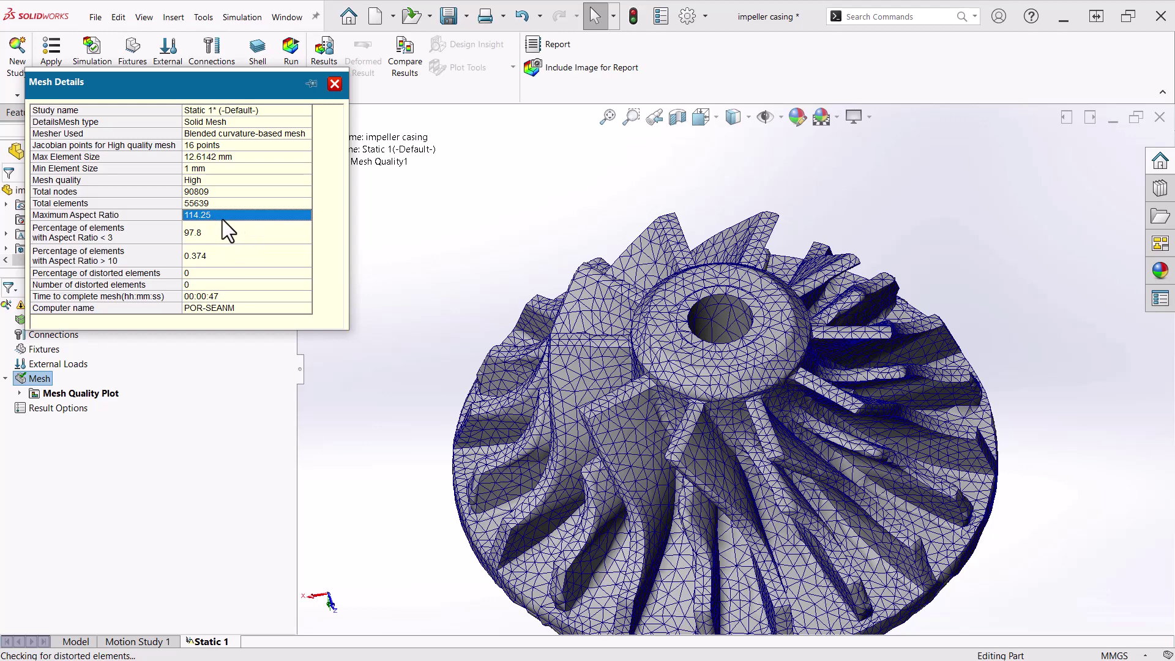
left_click(335, 84)
right_click(54, 394)
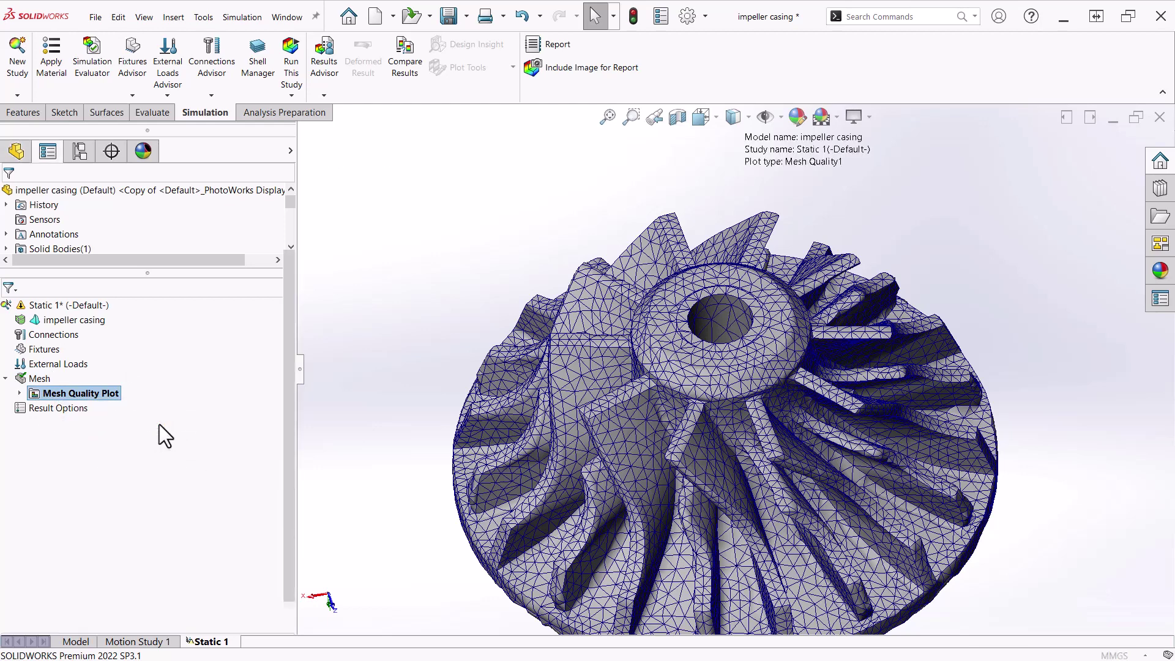
left_click(129, 315)
left_click(121, 339)
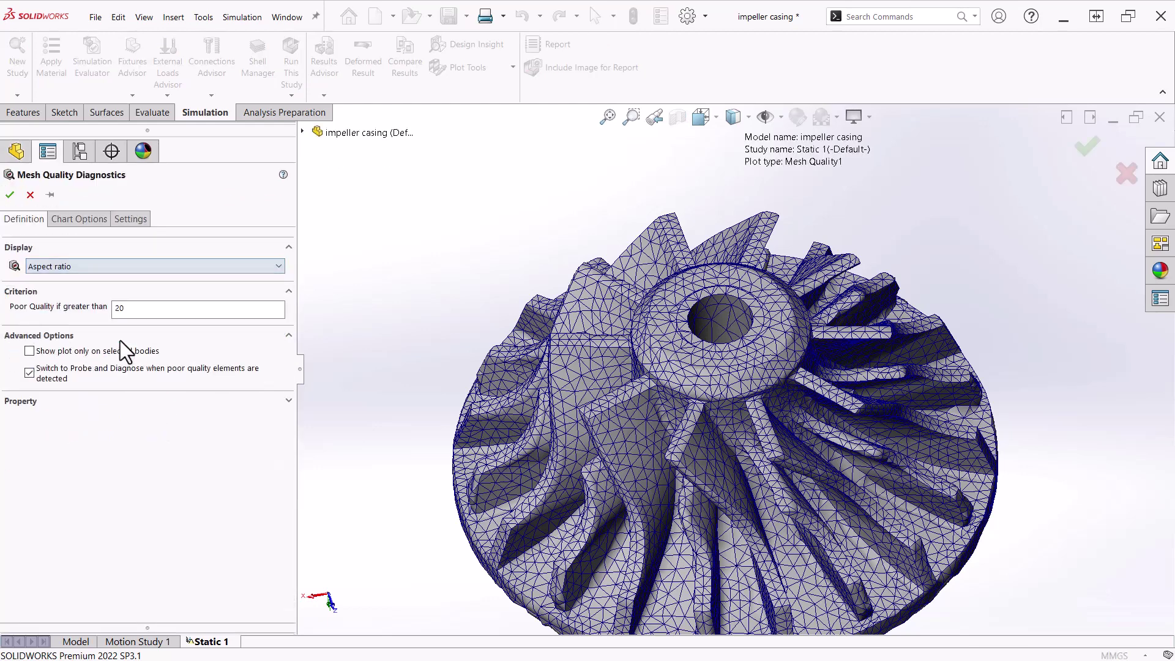
left_click(140, 309)
left_click_drag(140, 309, 108, 309)
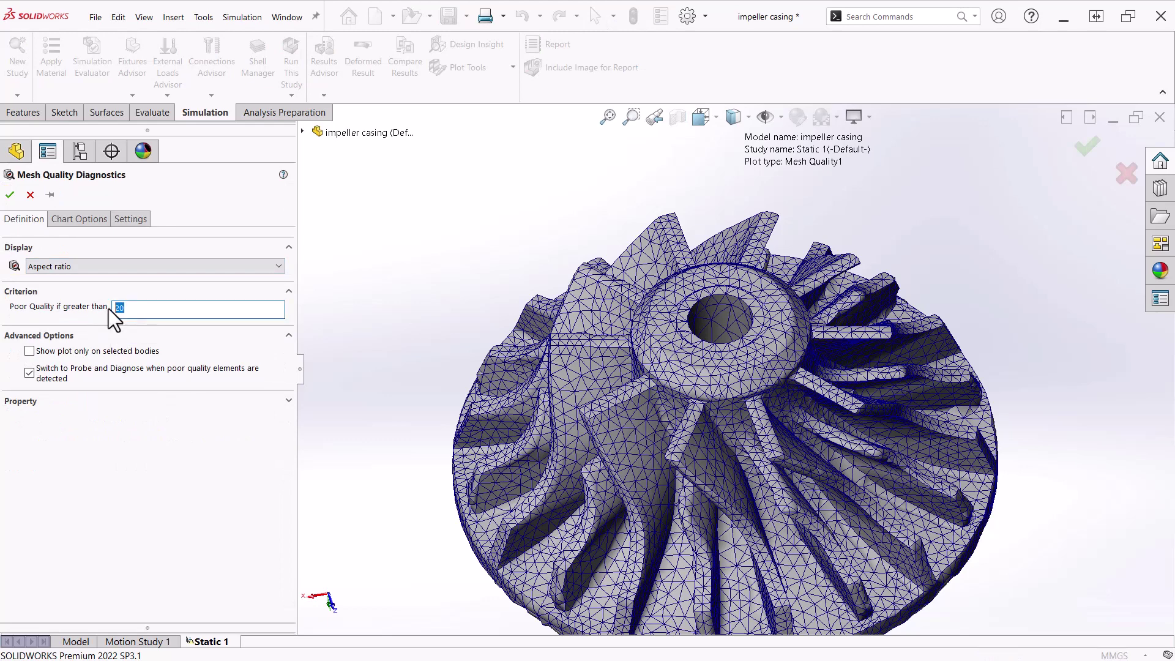
Step: Plot the 75 elements above aspect ratio 50, inspect their red rings at the hub hole, and keep Diagnosis2
left_click(9, 195)
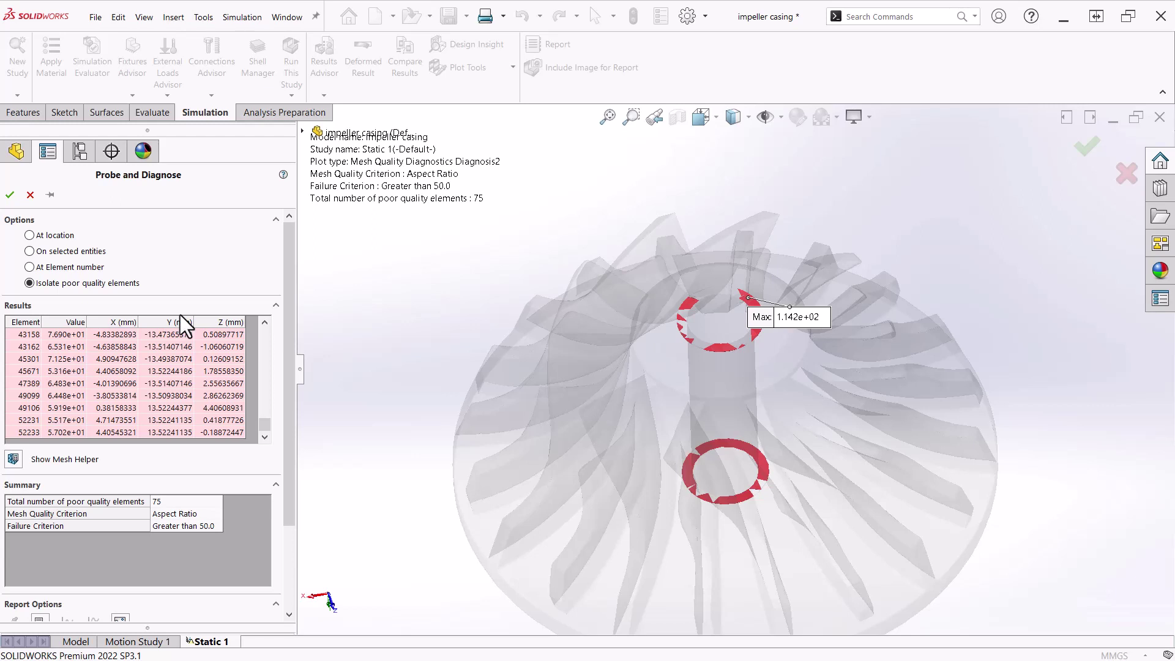
scroll(765, 482, "up", 2)
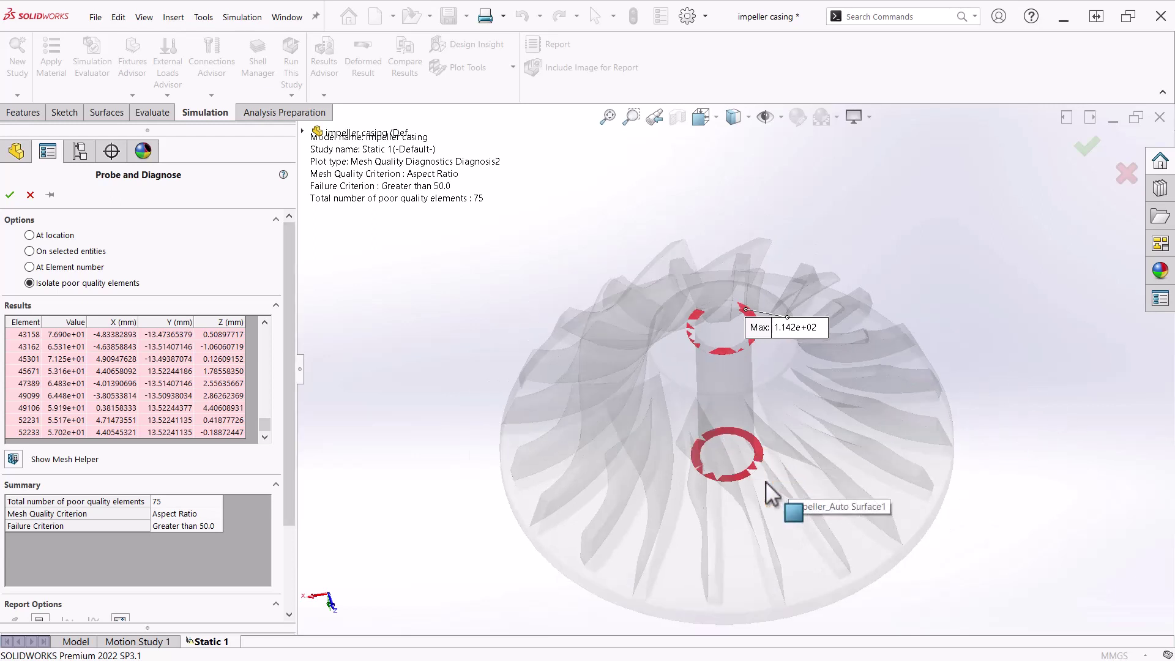
mouse_move(766, 482)
middle_mouse_down()
mouse_move(766, 304)
mouse_move(758, 475)
middle_mouse_up()
scroll(741, 340, "down", 5)
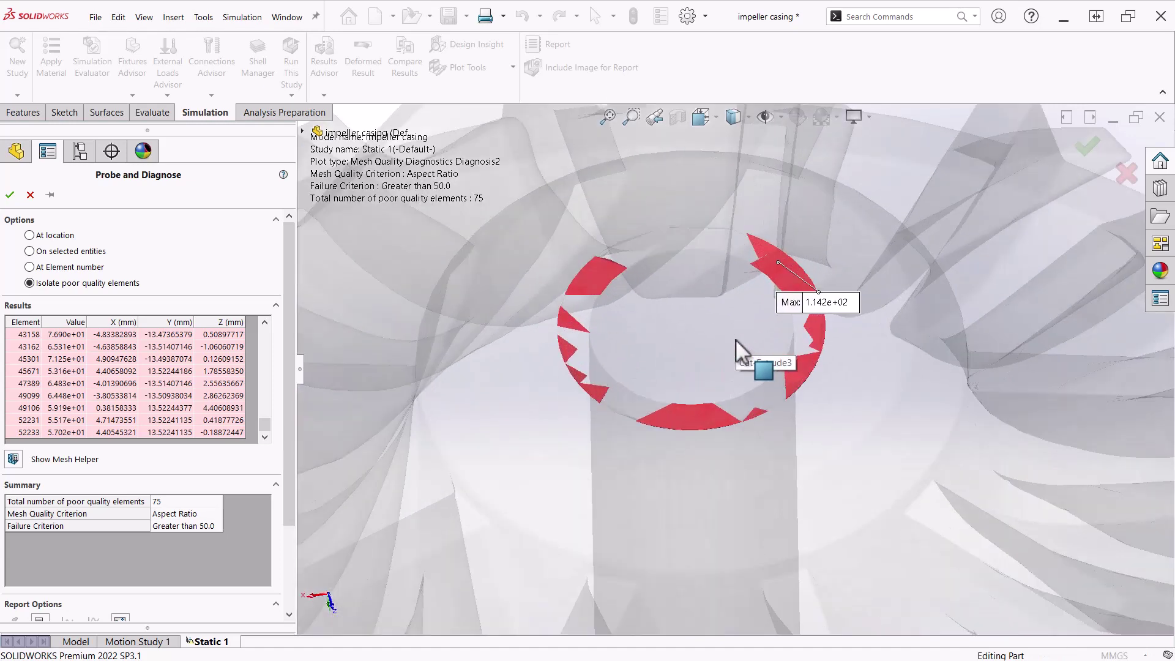
middle_click_drag(720, 373, 718, 339)
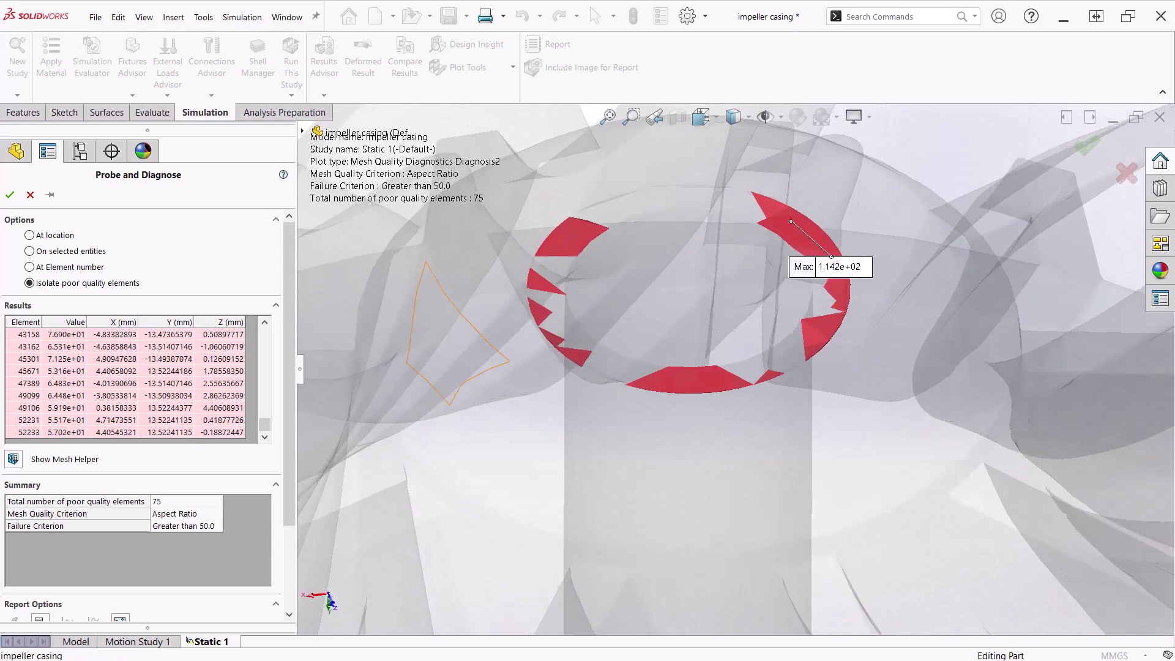
left_click(9, 195)
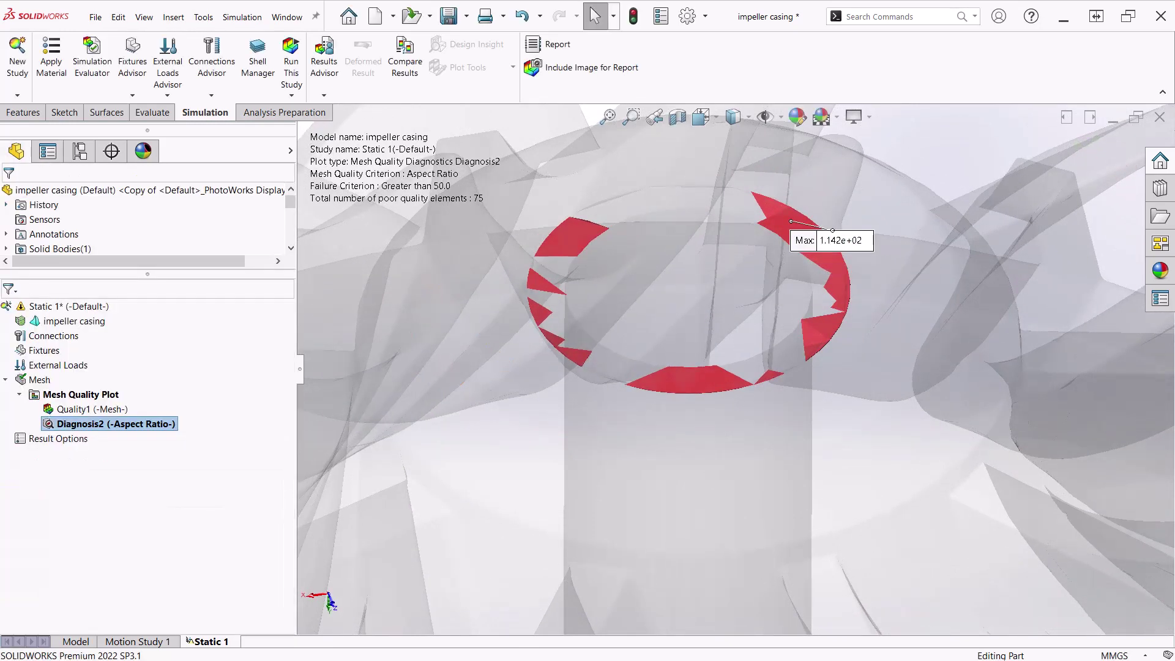
Step: Return to the Model tab and raise the part's shaded image quality to 0.0299072mm deviation
left_click(77, 641)
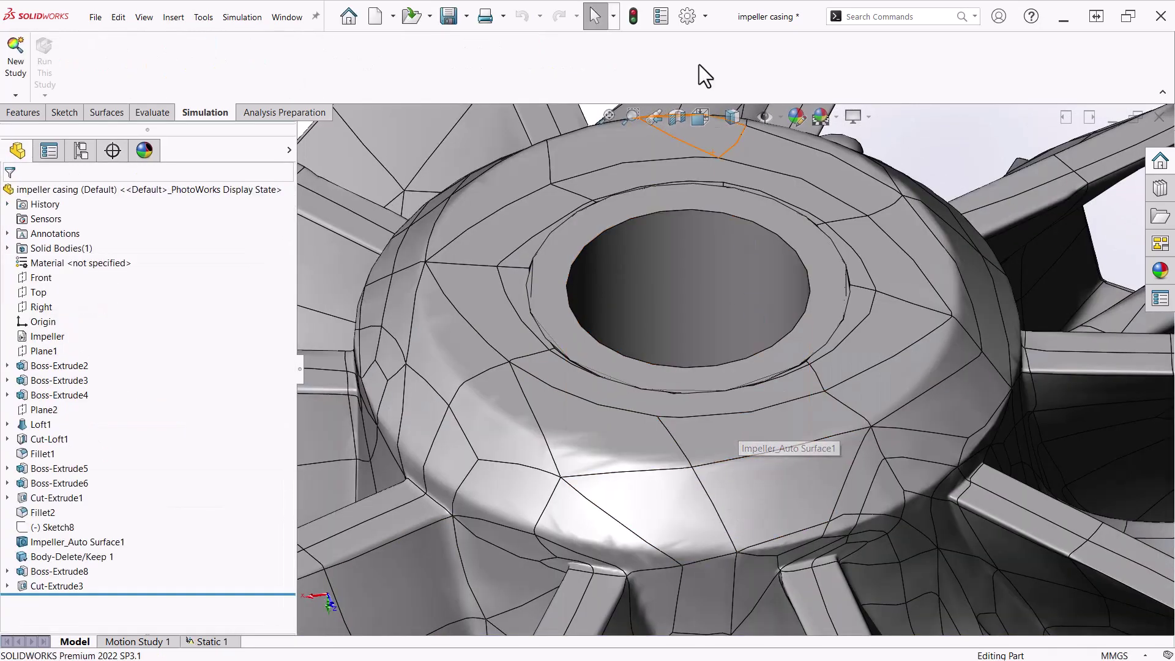
left_click(688, 16)
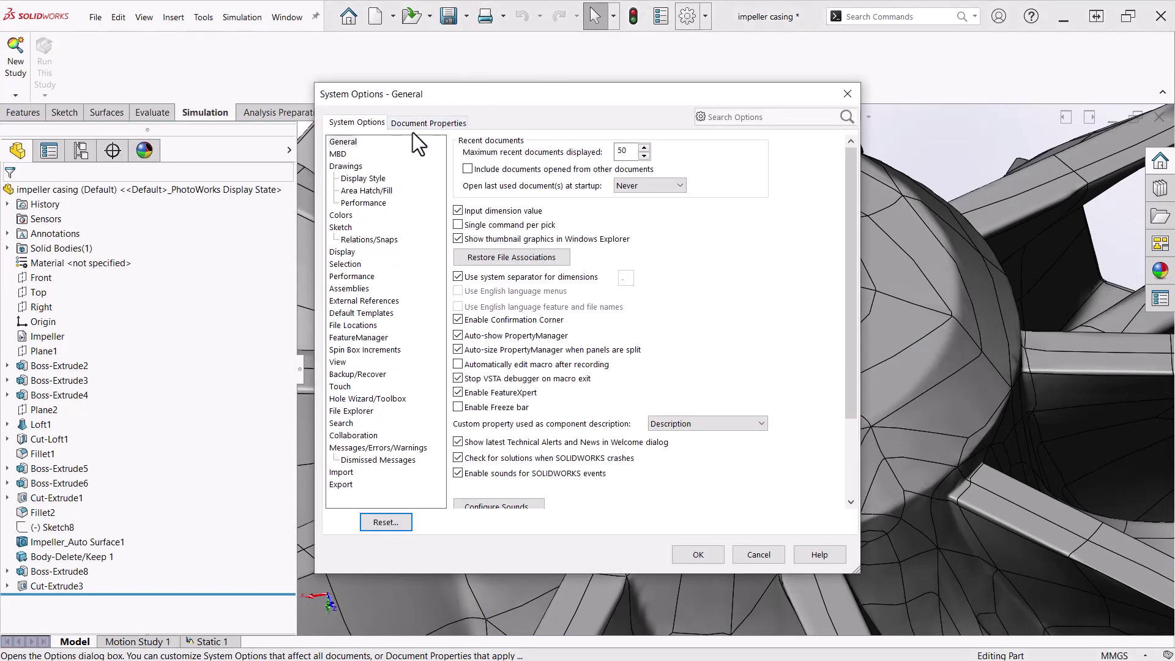
left_click(423, 125)
left_click(354, 276)
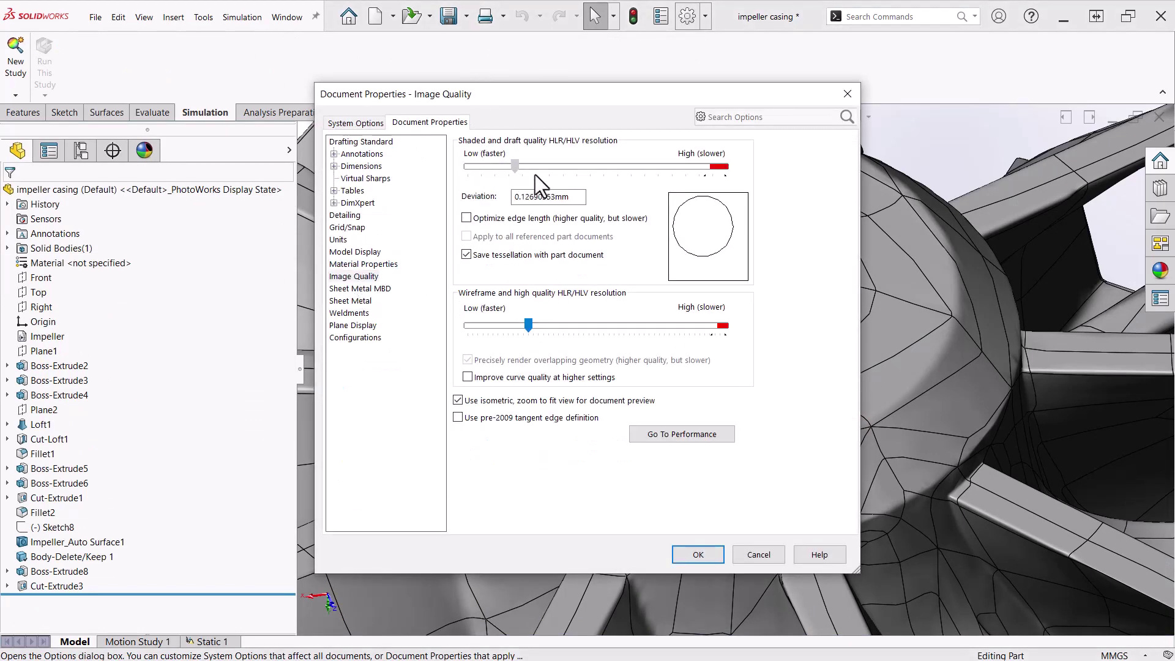
left_click_drag(686, 178, 698, 178)
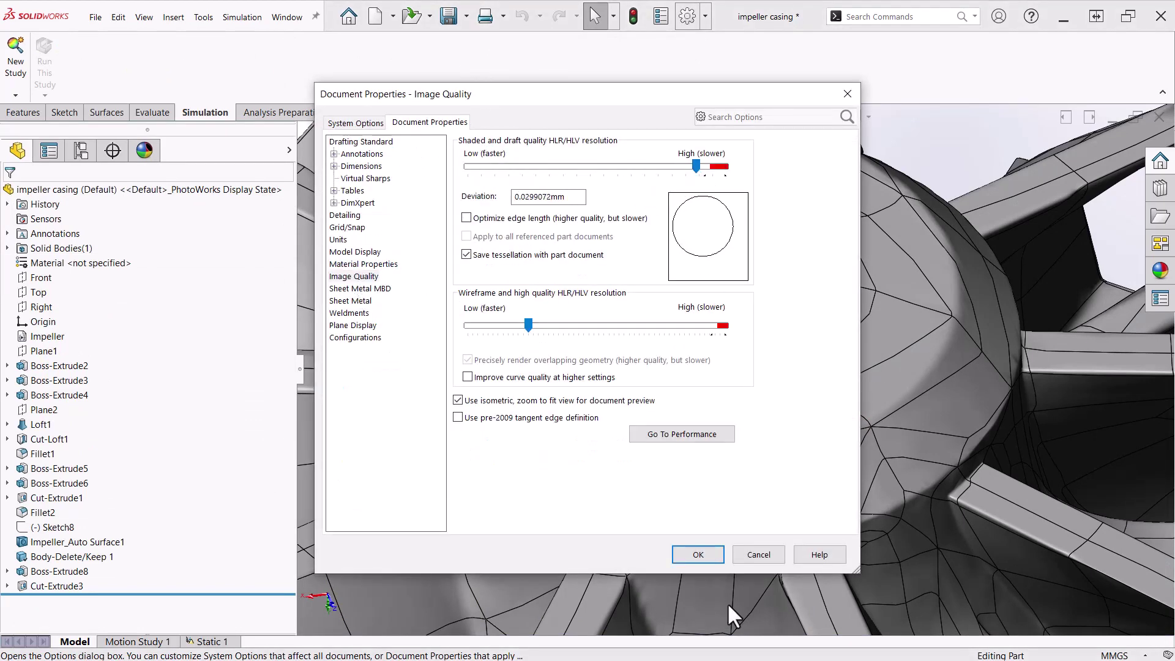
left_click(698, 555)
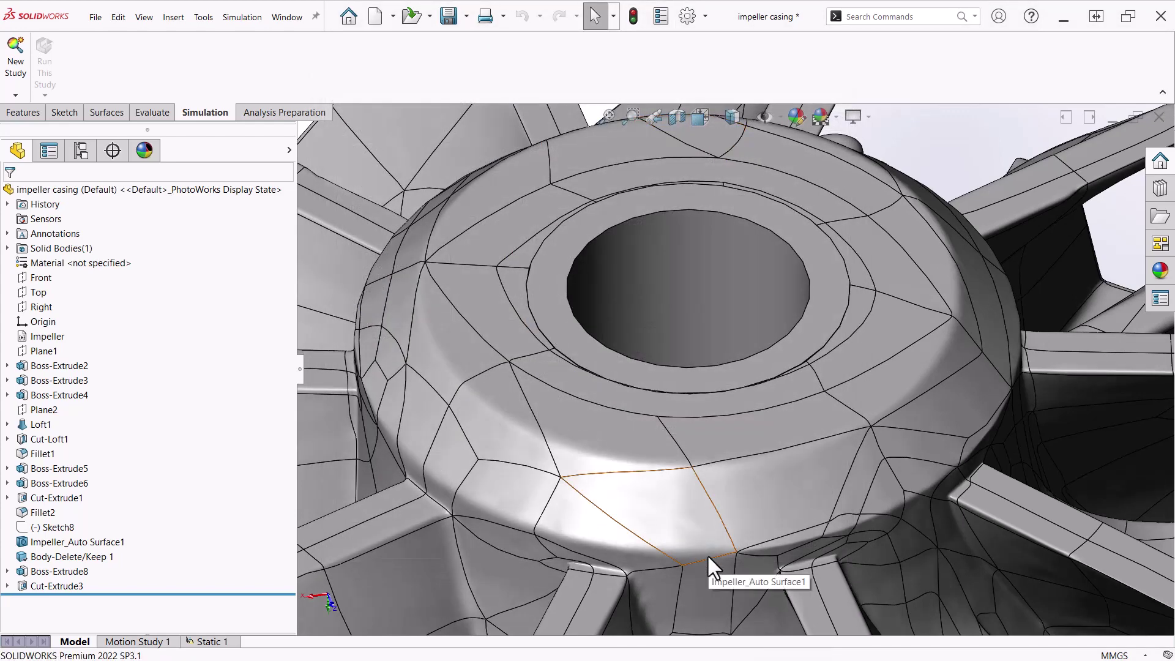
Step: Zoom into the hub bore at an oblique angle and bring up the Evaluate tools
scroll(667, 388, "up", 6)
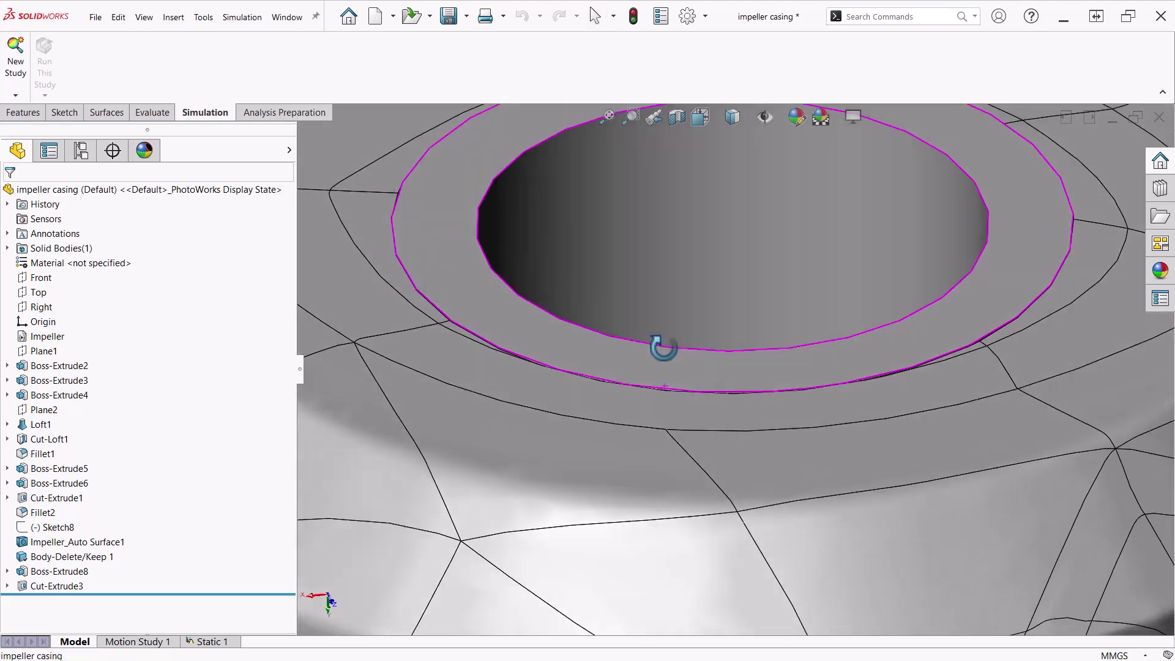
middle_click_drag(663, 347, 663, 302)
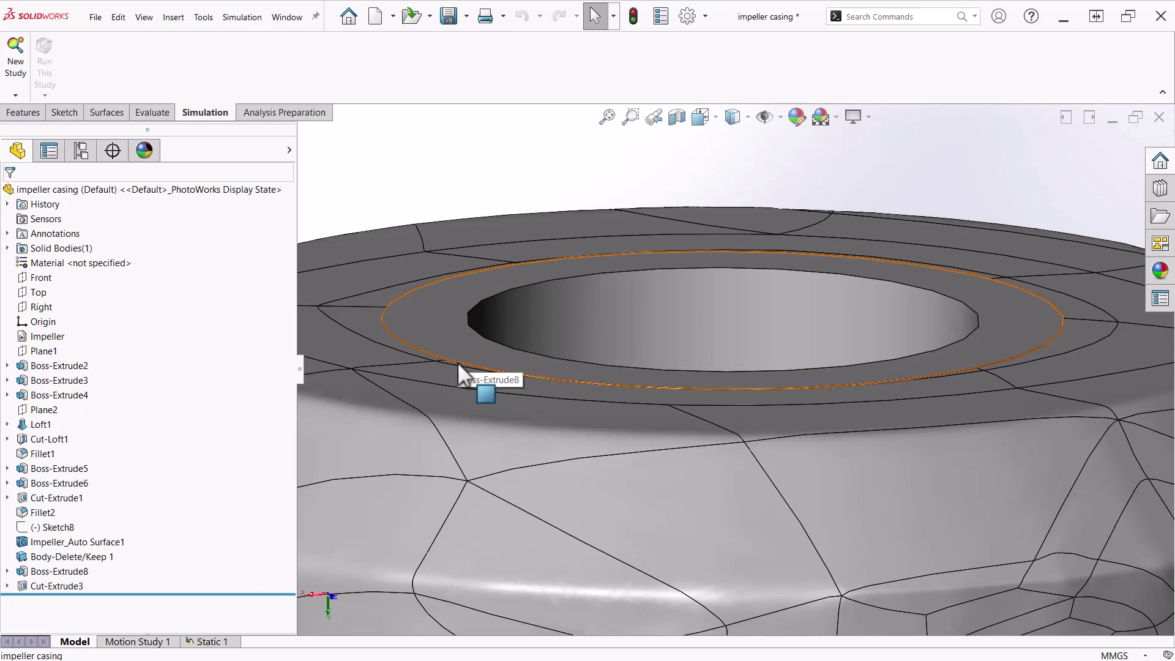
left_click(158, 112)
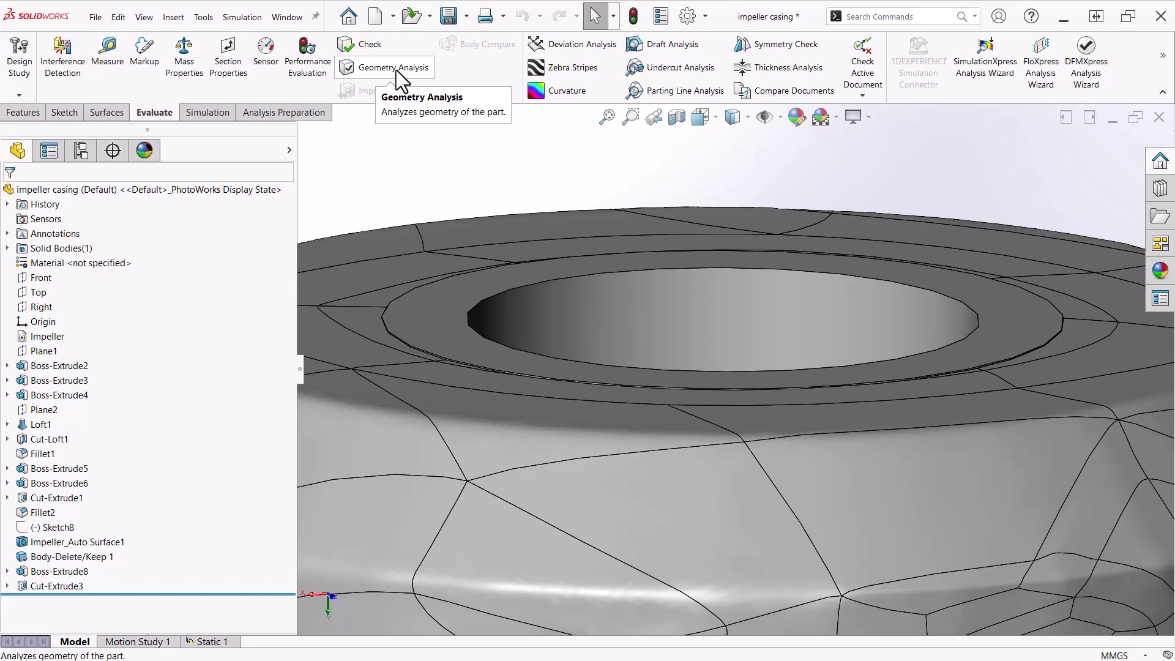
Step: Run Geometry Analysis with default parameters, finding 4 sliver faces and 4 knife vertices
left_click(395, 70)
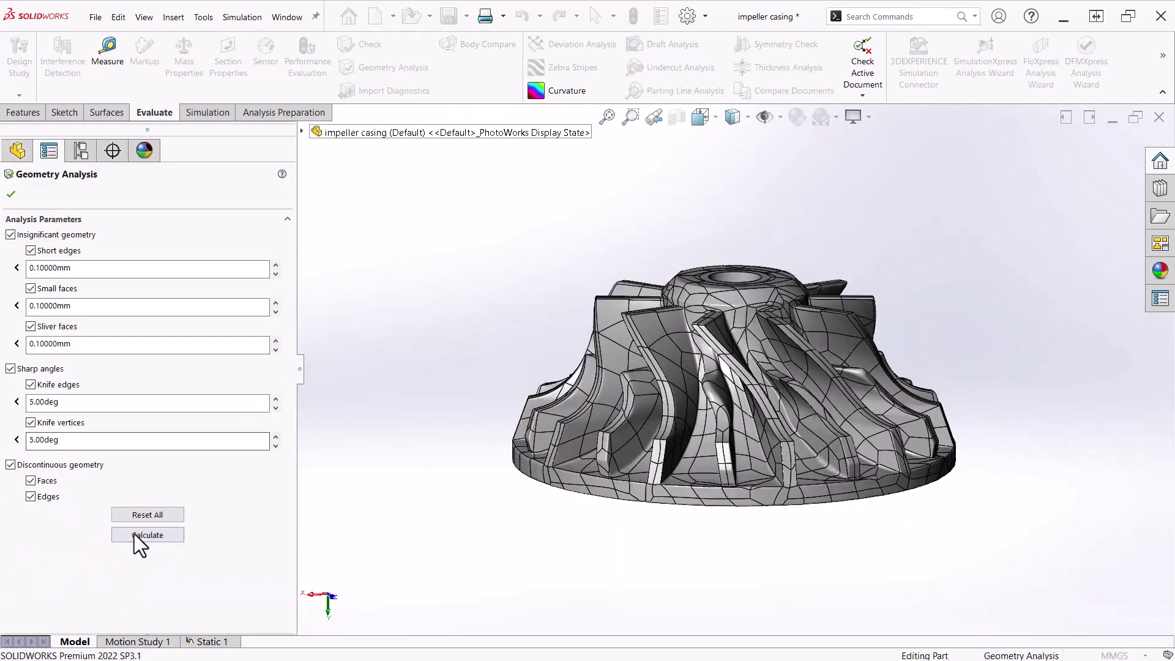
left_click(134, 535)
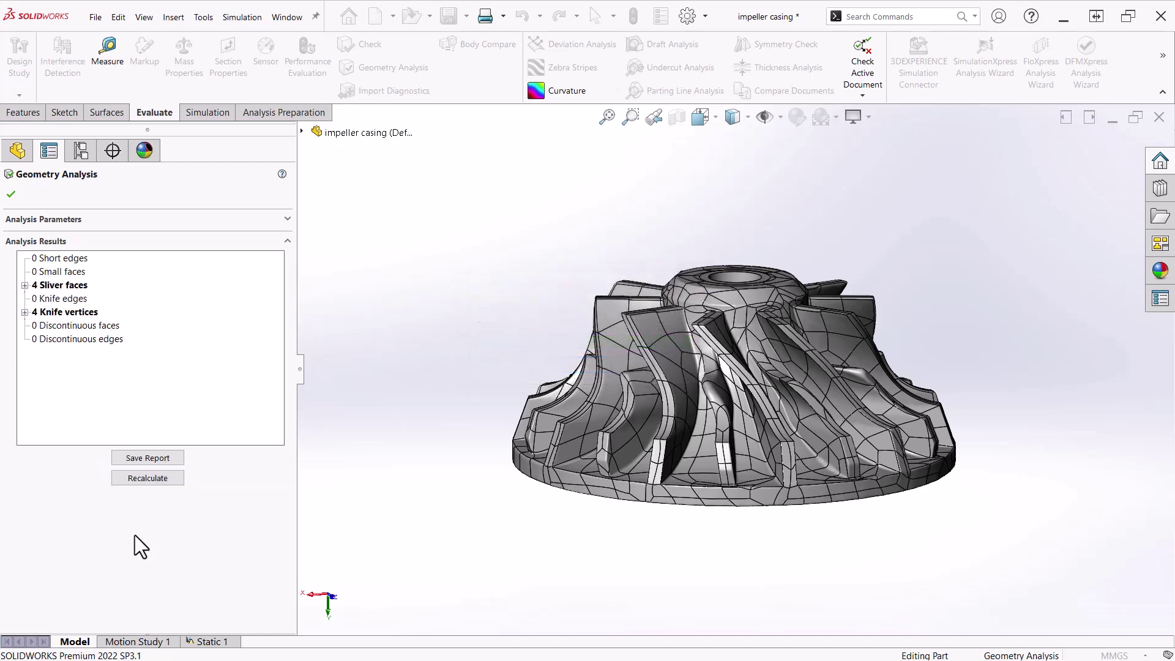
Step: List the sliver faces and inspect the areas of Face1 through Face3
left_click(24, 285)
left_click(89, 299)
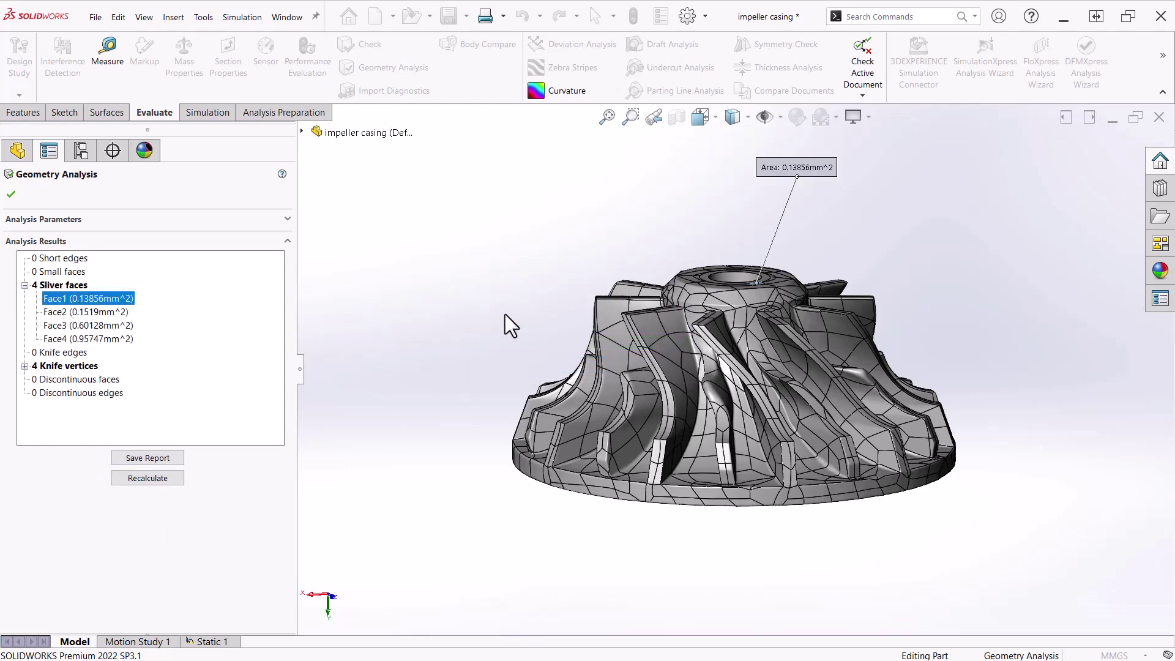
middle_click_drag(511, 326, 508, 429)
scroll(796, 337, "down", 5)
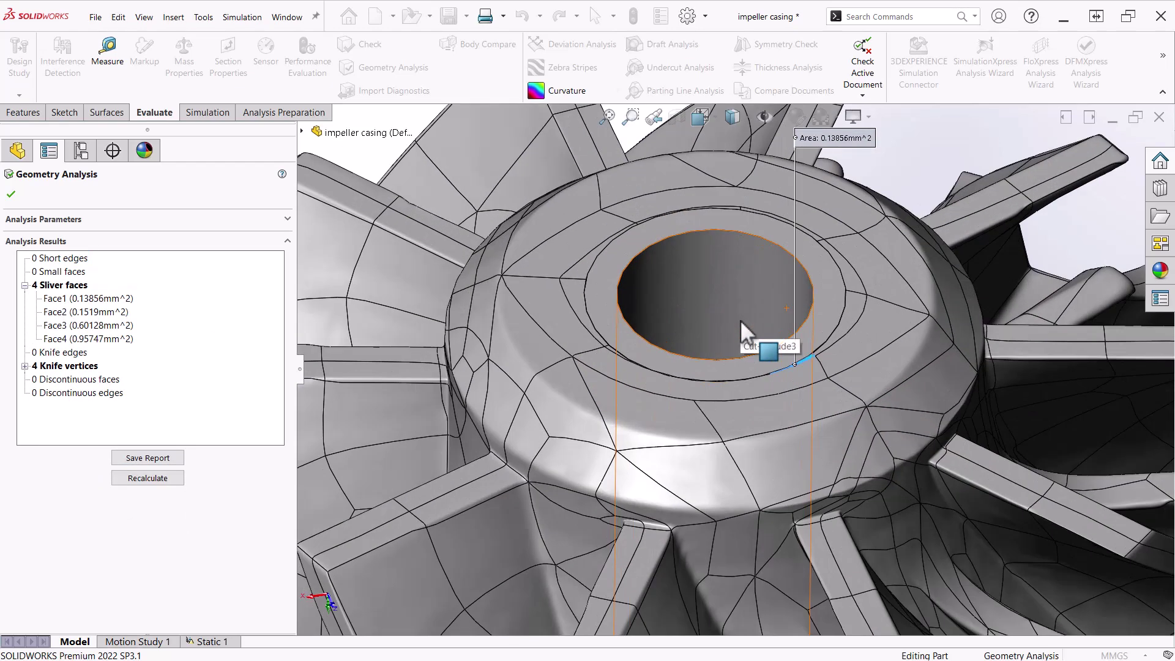
scroll(796, 373, "down", 3)
scroll(854, 395, "down", 3)
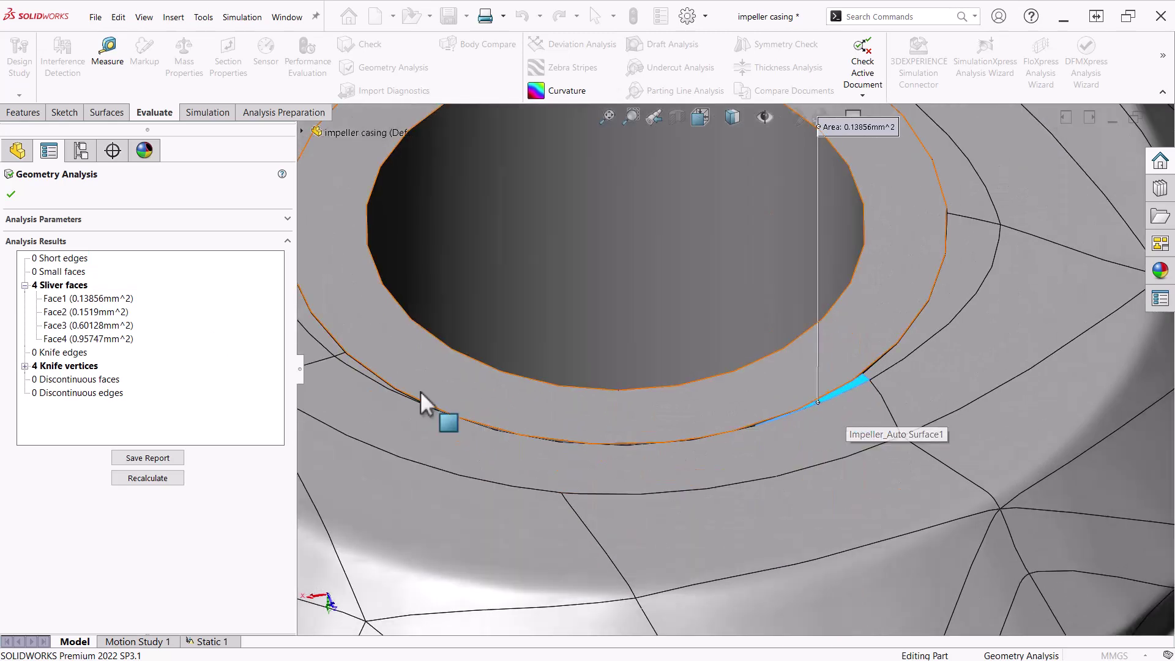
left_click(65, 312)
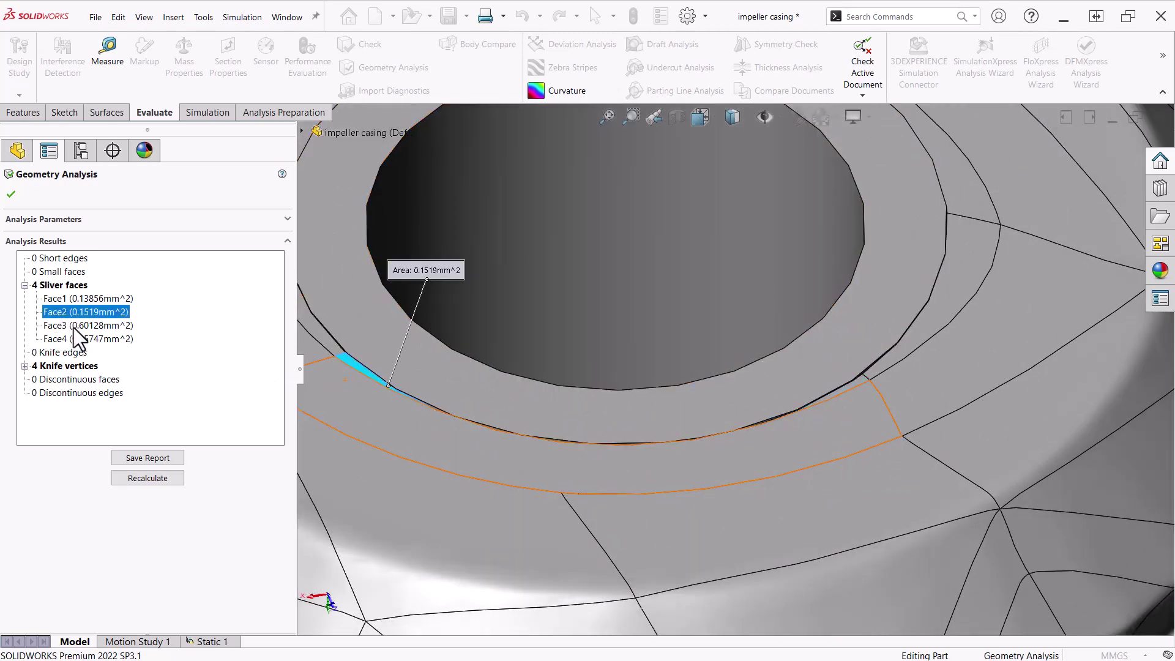
left_click(74, 327)
Step: Orbit around the 0.60128 mm² sliver ring at the hub bore, then close Geometry Analysis
middle_click_drag(696, 494, 677, 436)
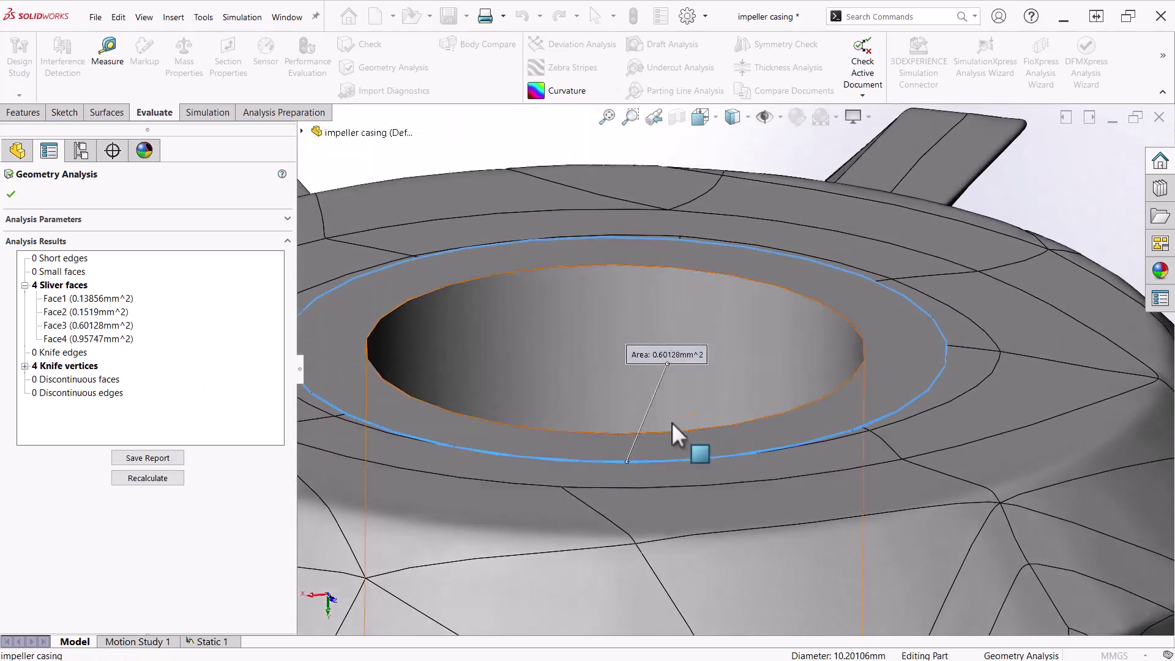
scroll(636, 468, "down", 5)
middle_click_drag(677, 477, 674, 424)
middle_click_drag(960, 369, 814, 398)
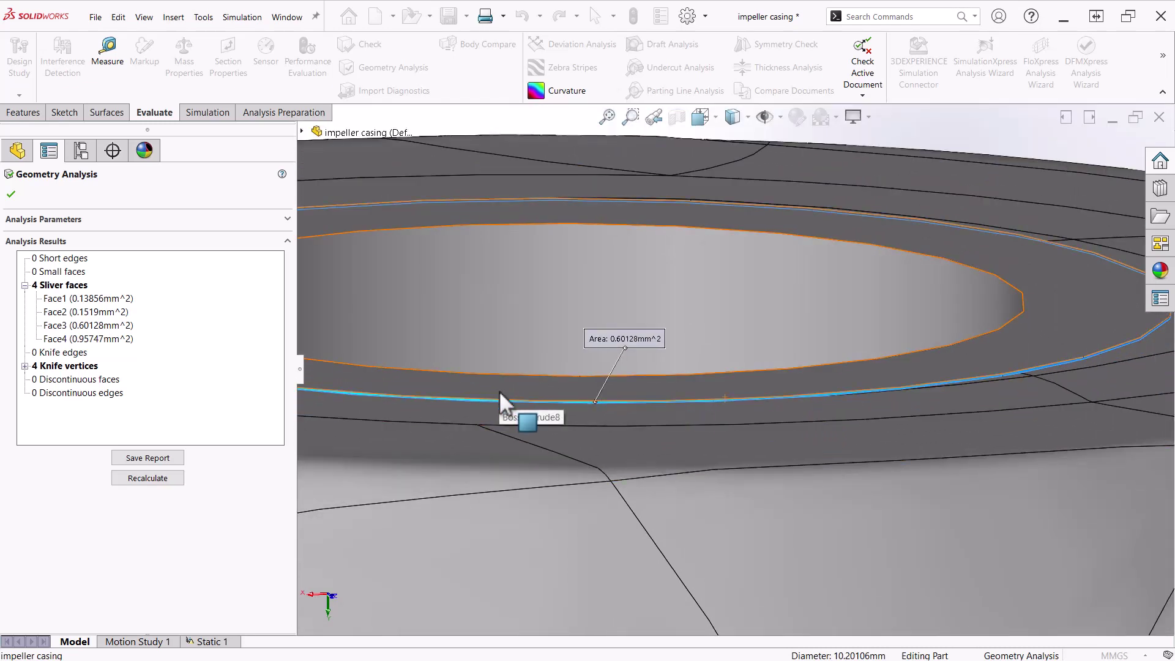
scroll(499, 391, "up", 5)
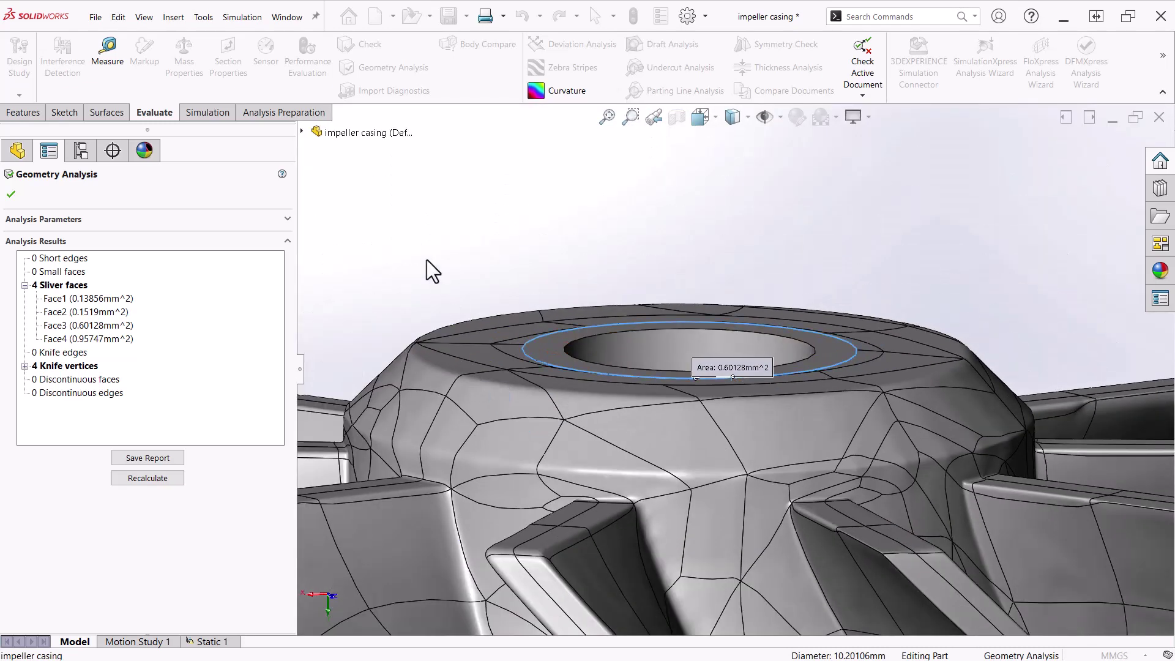
key("Escape")
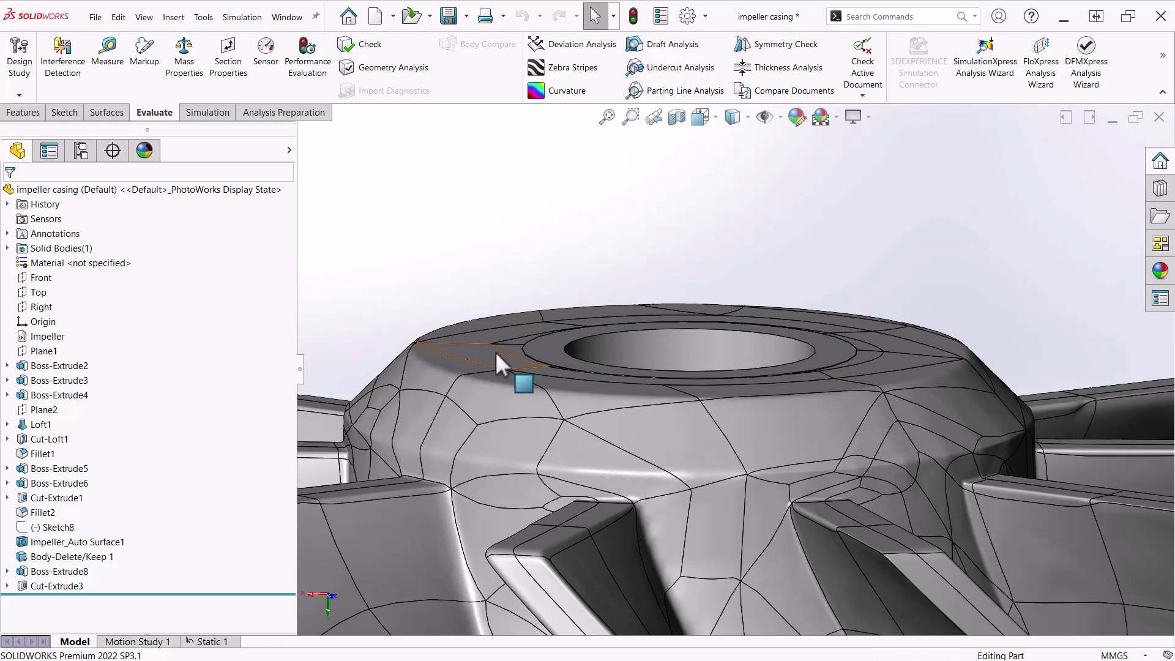
Step: Create Plane3 parallel to the Top plane through a hub-top vertex
left_click(22, 112)
left_click(597, 83)
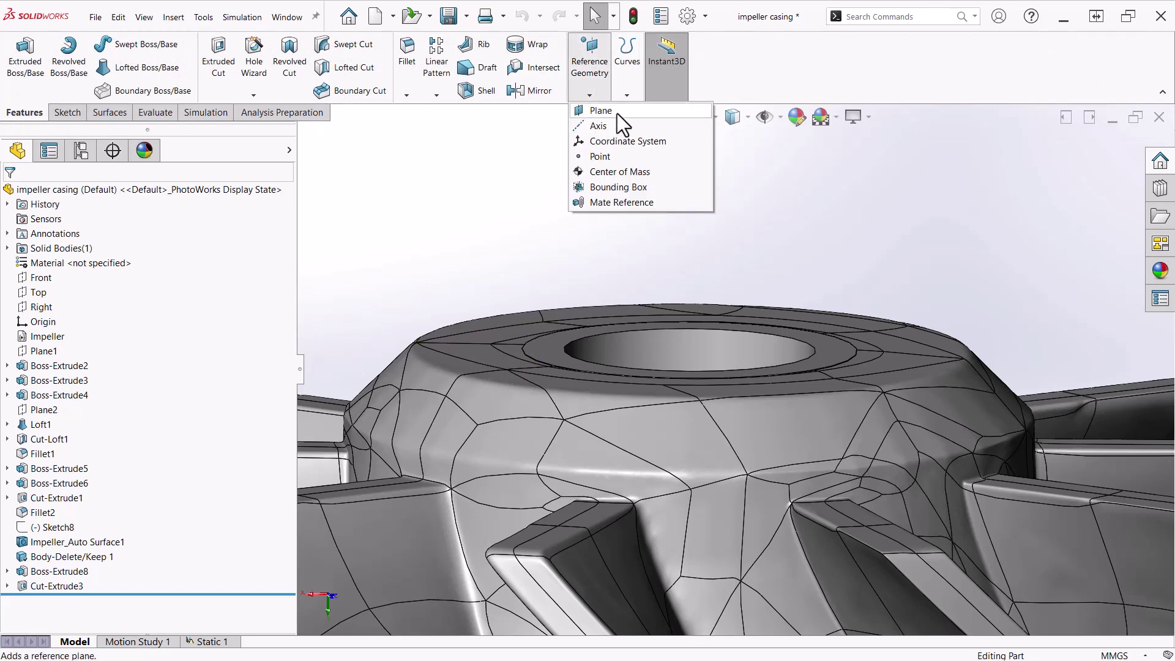
left_click(617, 112)
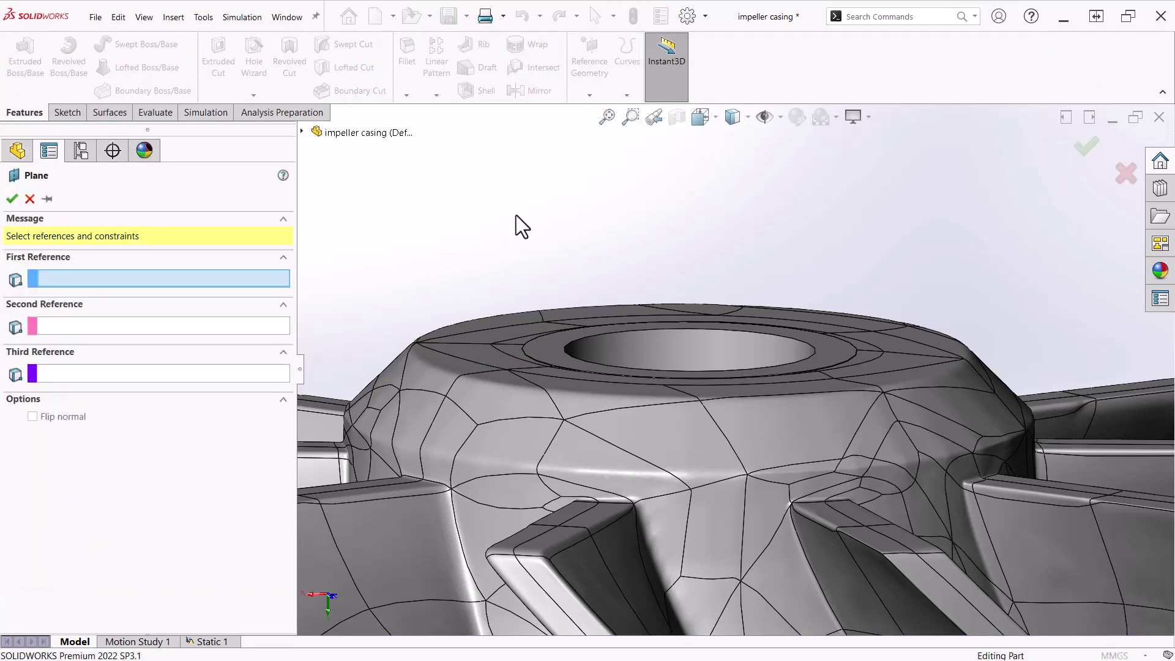
left_click(301, 132)
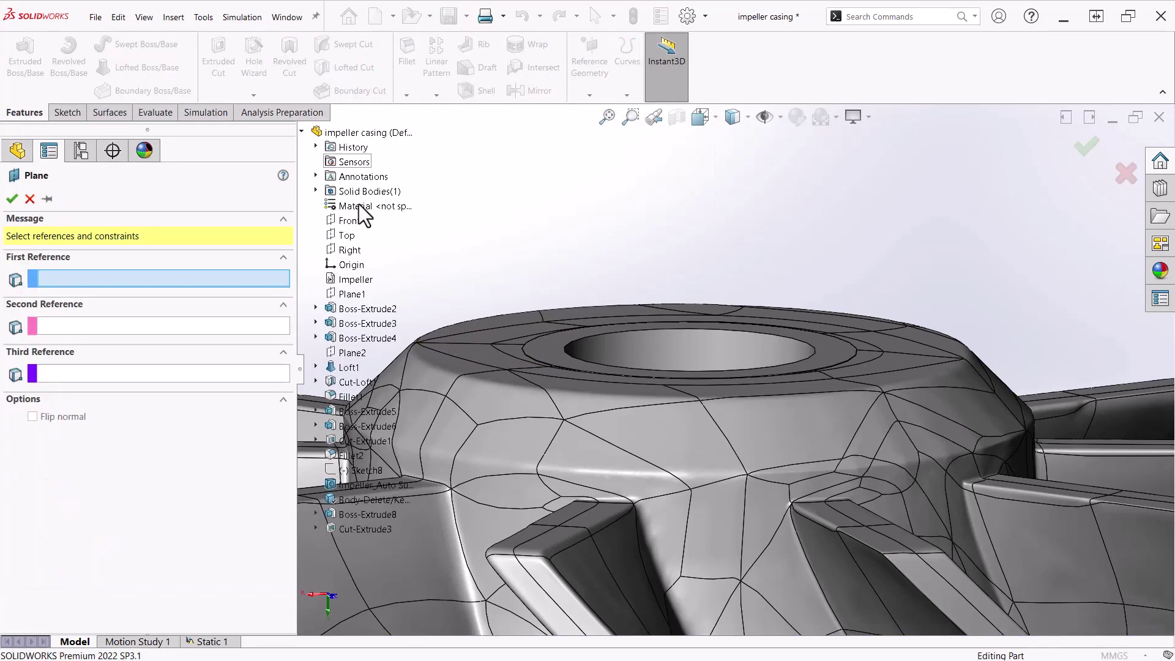
left_click(347, 235)
key("f")
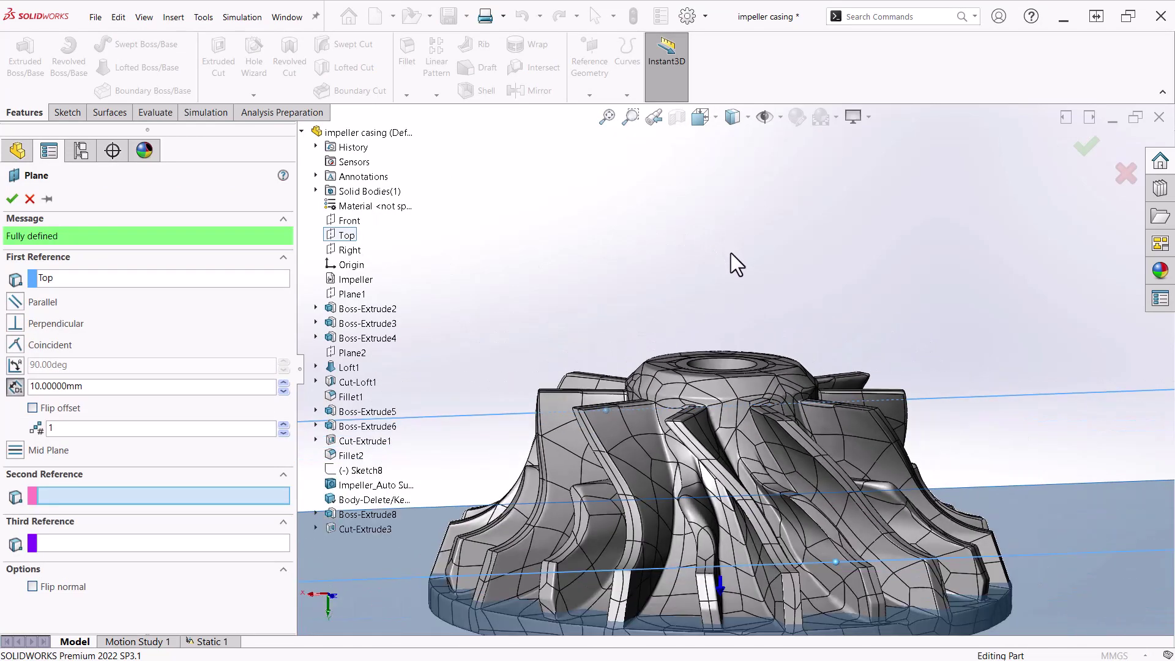
middle_click_drag(732, 253, 710, 395)
left_click(665, 364)
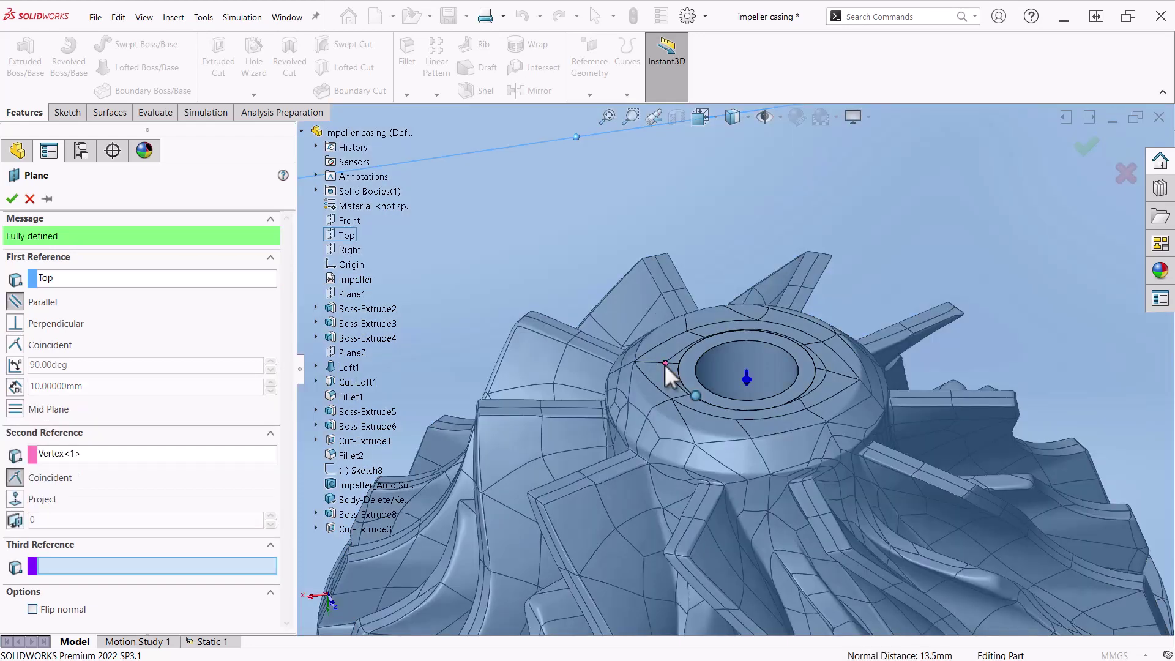
scroll(795, 465, "up", 3)
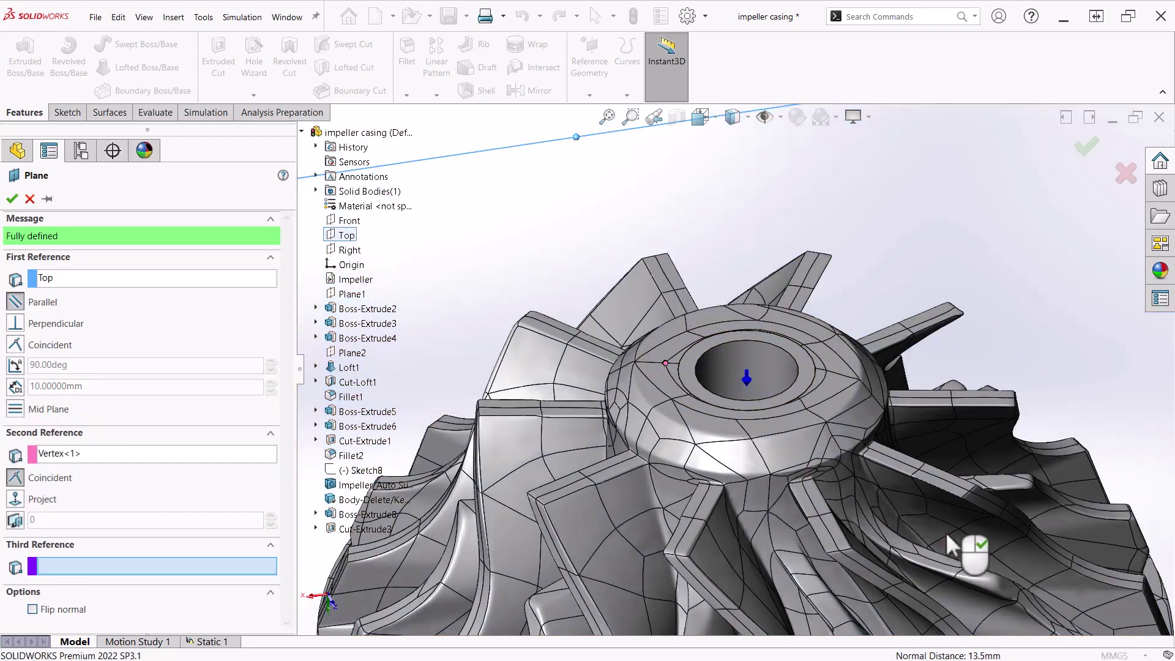
right_click(941, 537)
middle_click_drag(919, 506, 810, 432)
scroll(811, 432, "up", 1)
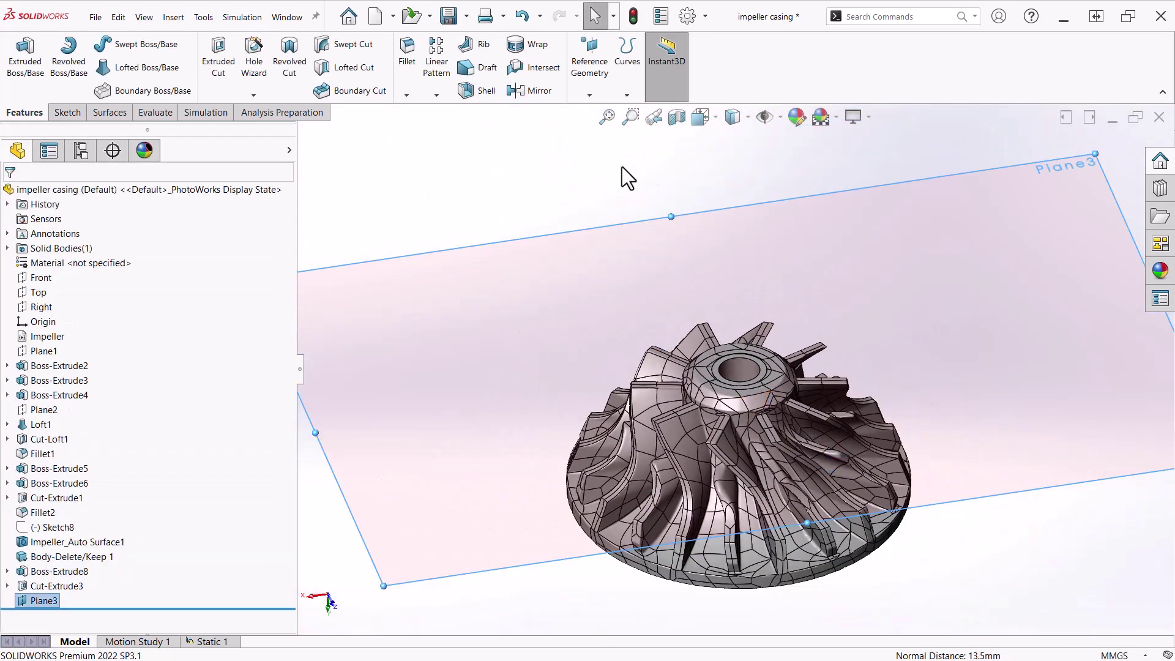
Step: Add Plane4 offset 0.1 mm from Plane3
left_click(589, 95)
left_click(601, 113)
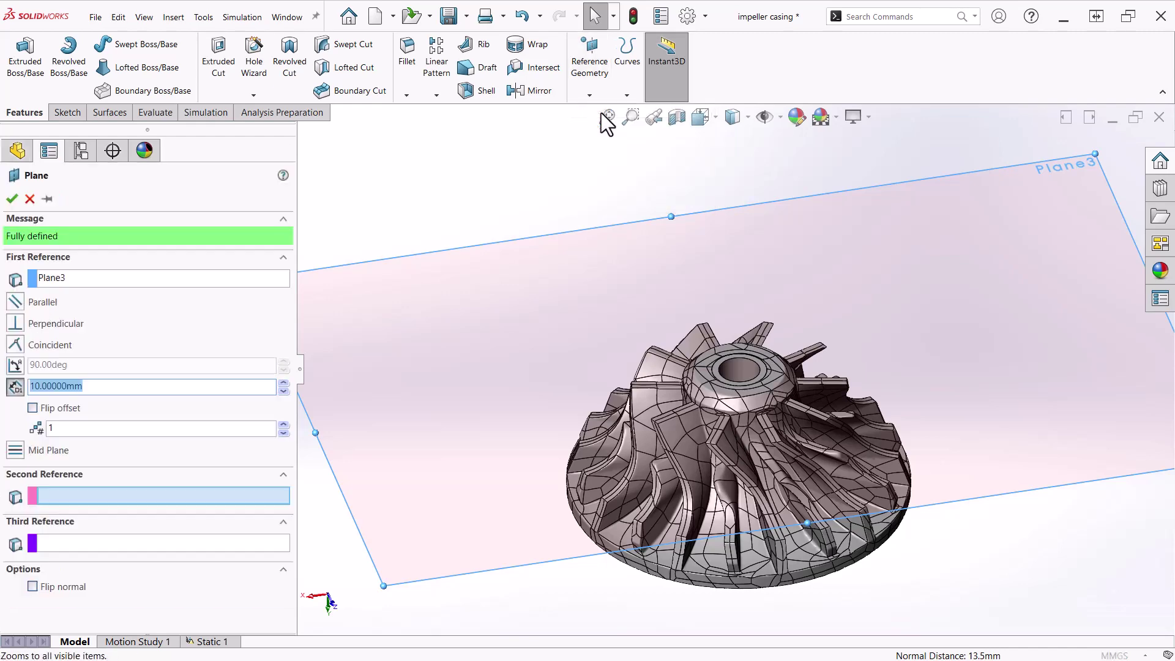
type(".1")
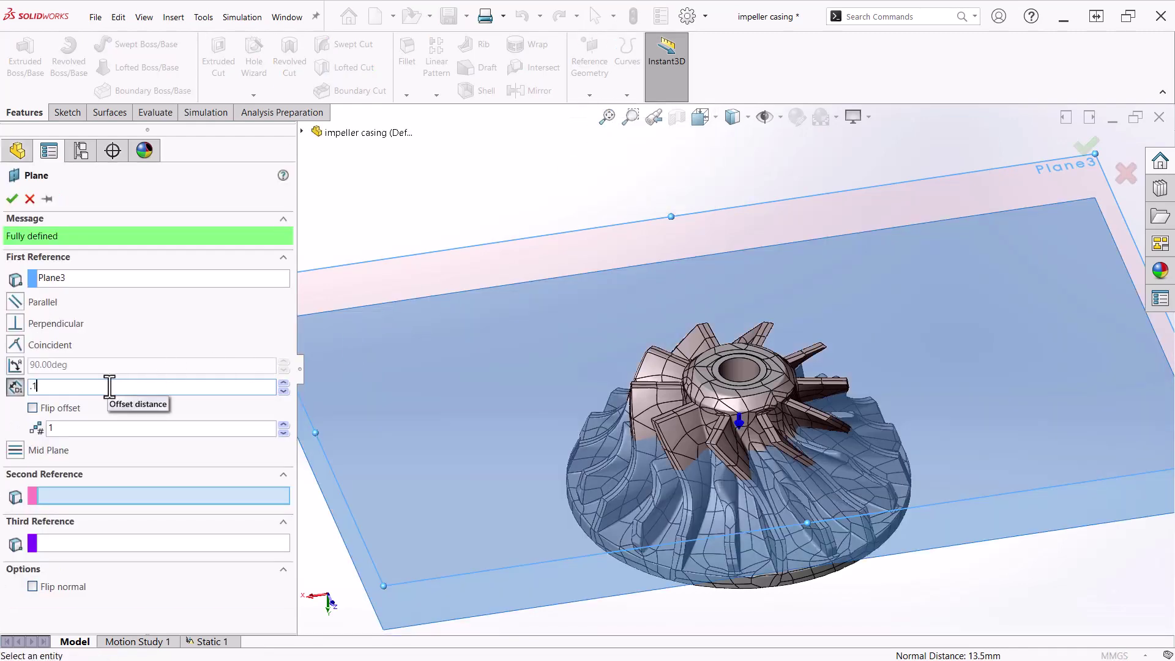
key("Return")
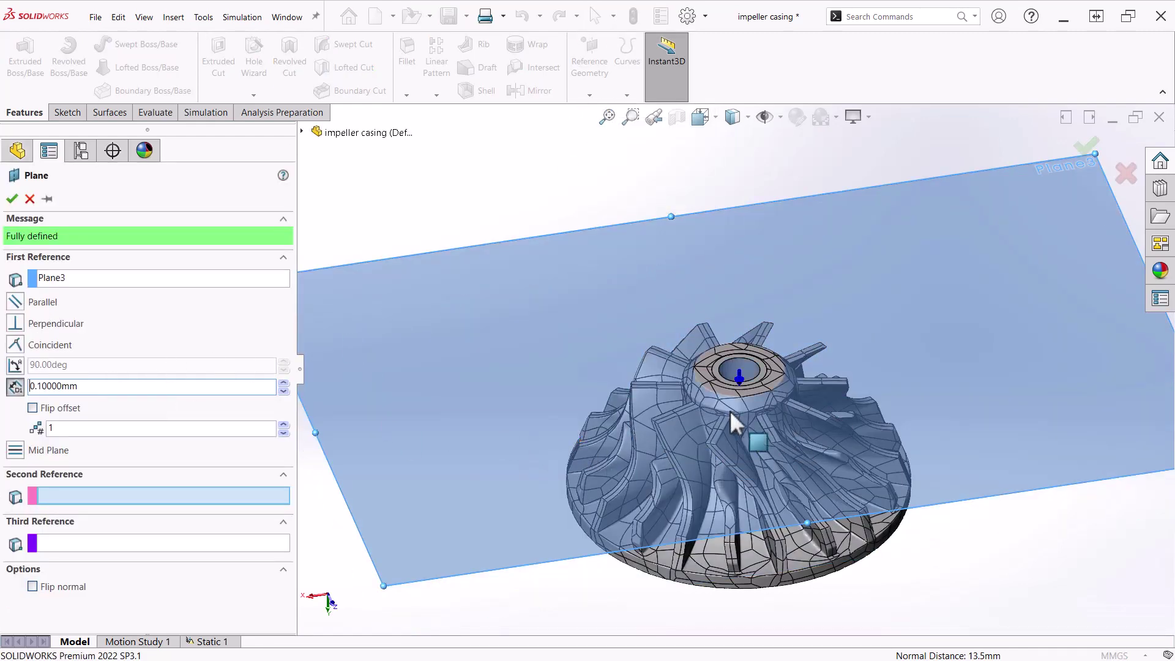
scroll(765, 397, "down", 4)
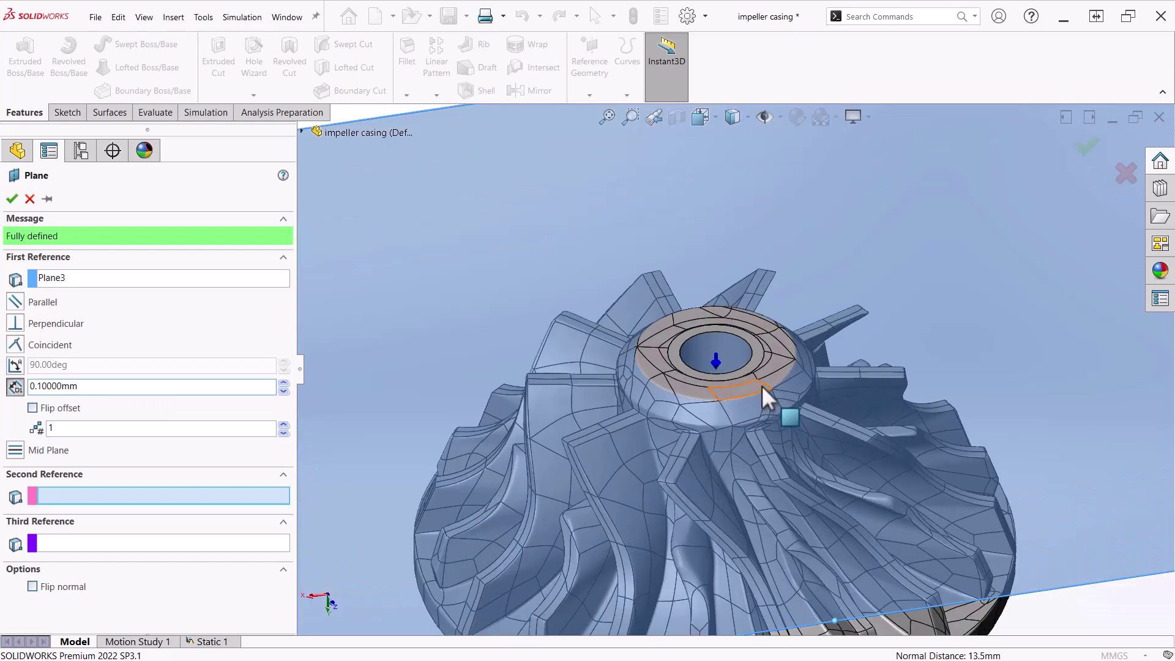
left_click(10, 200)
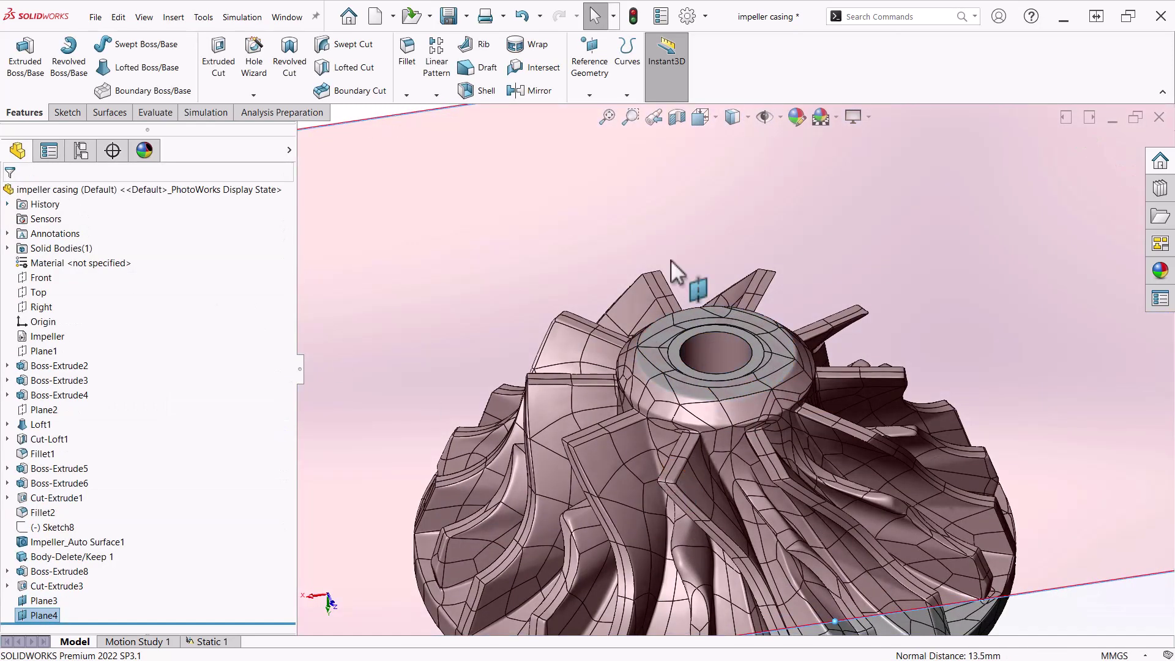
Step: Trim the hub top with a surface cut using Plane4 and check the trimmed face
scroll(487, 82, "down", 2)
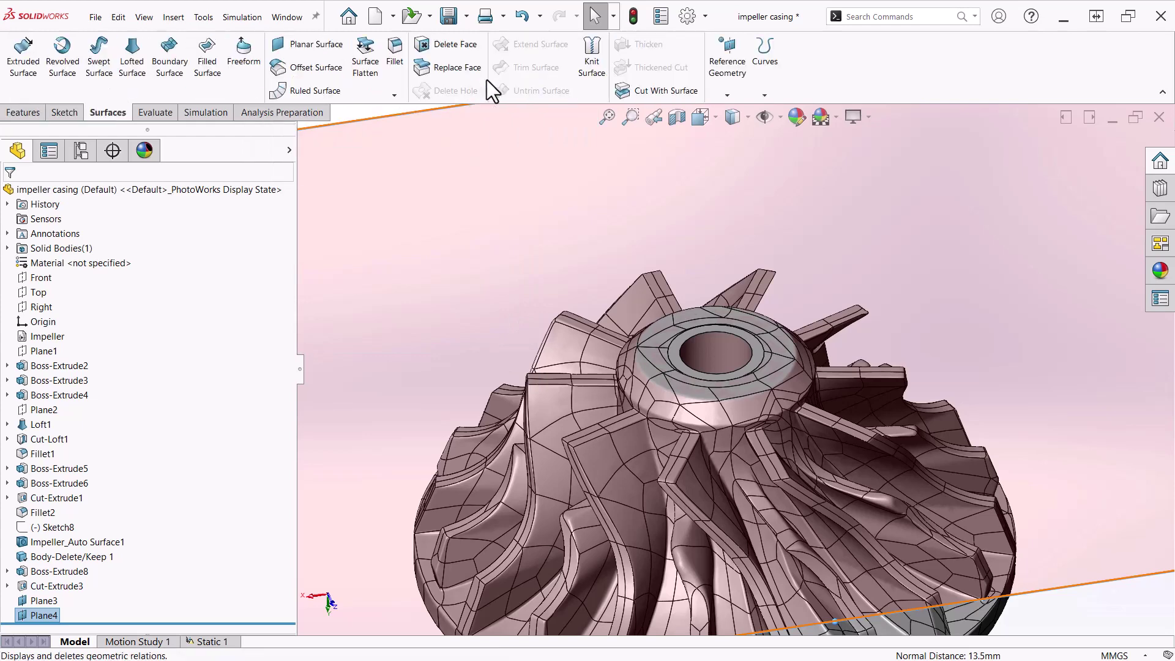
left_click(652, 93)
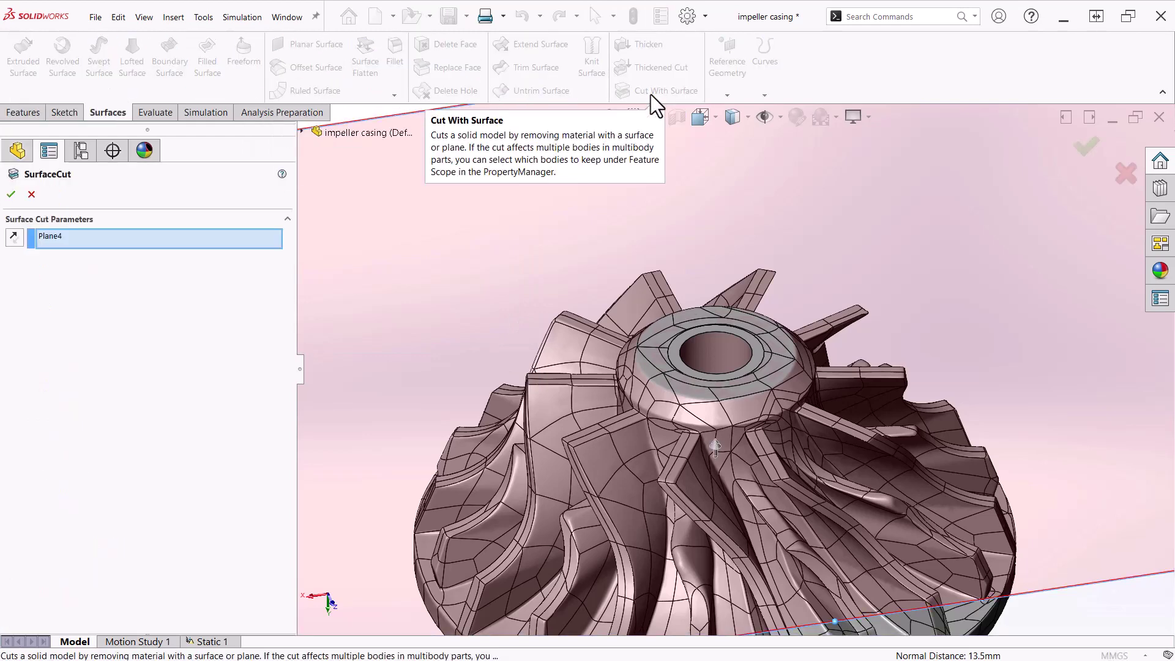
left_click(11, 194)
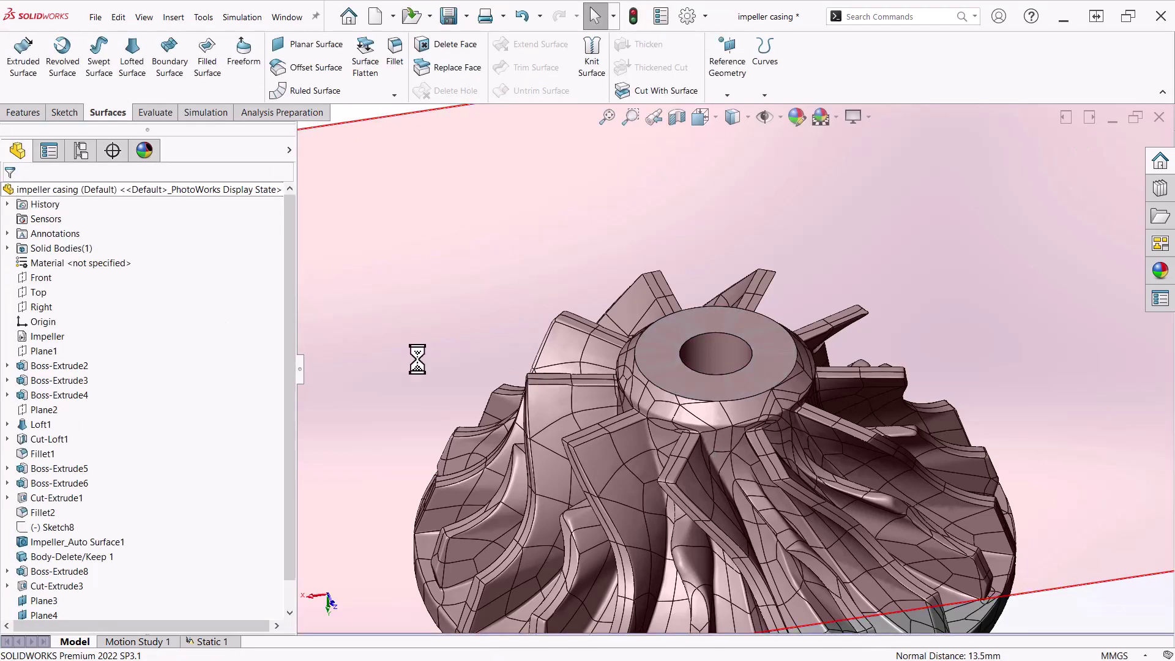
left_click_drag(433, 359, 432, 359)
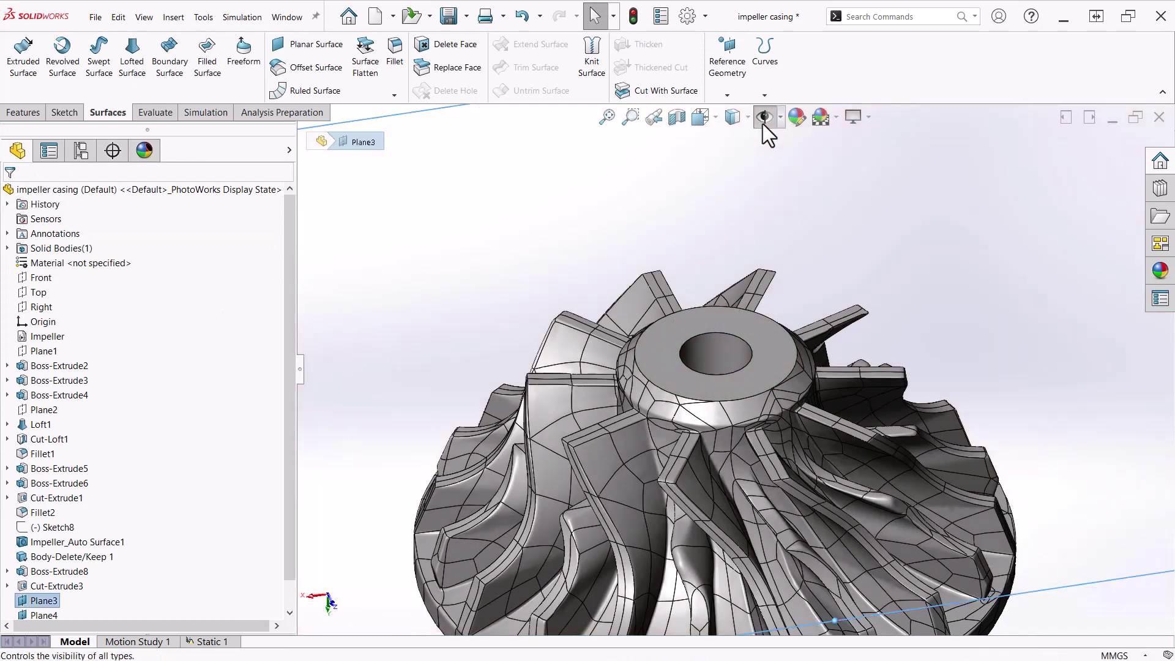
left_click(772, 369)
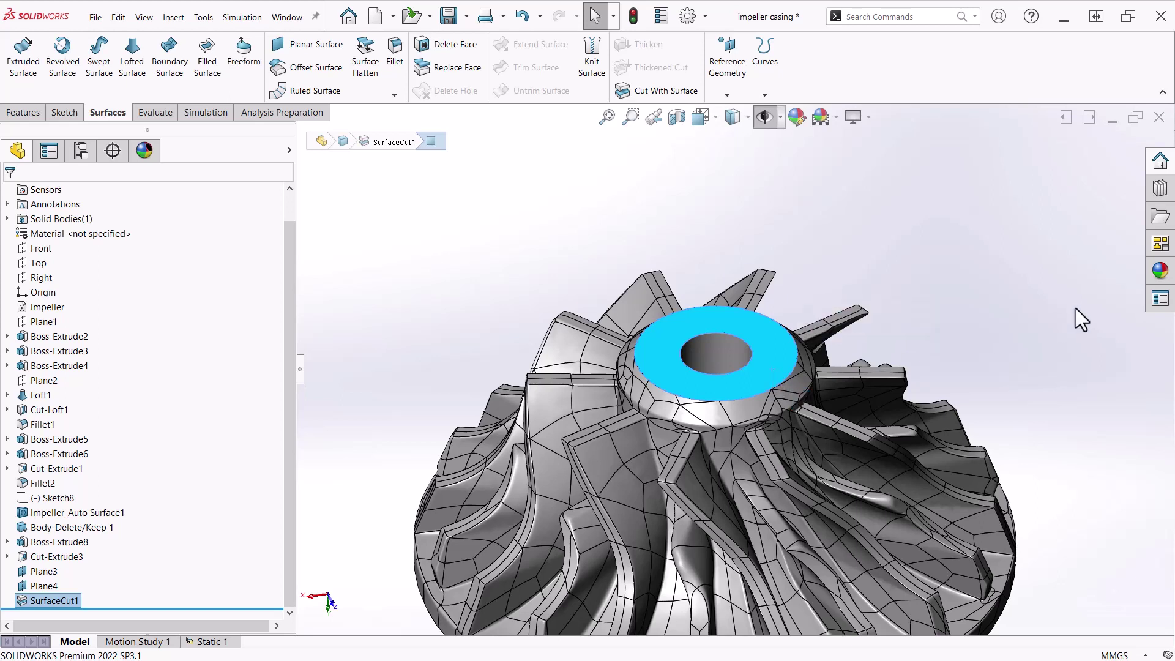
left_click(1015, 357)
Step: Create a new plane from the Top plane at the impeller underside
scroll(888, 527, "up", 1)
scroll(863, 554, "up", 2)
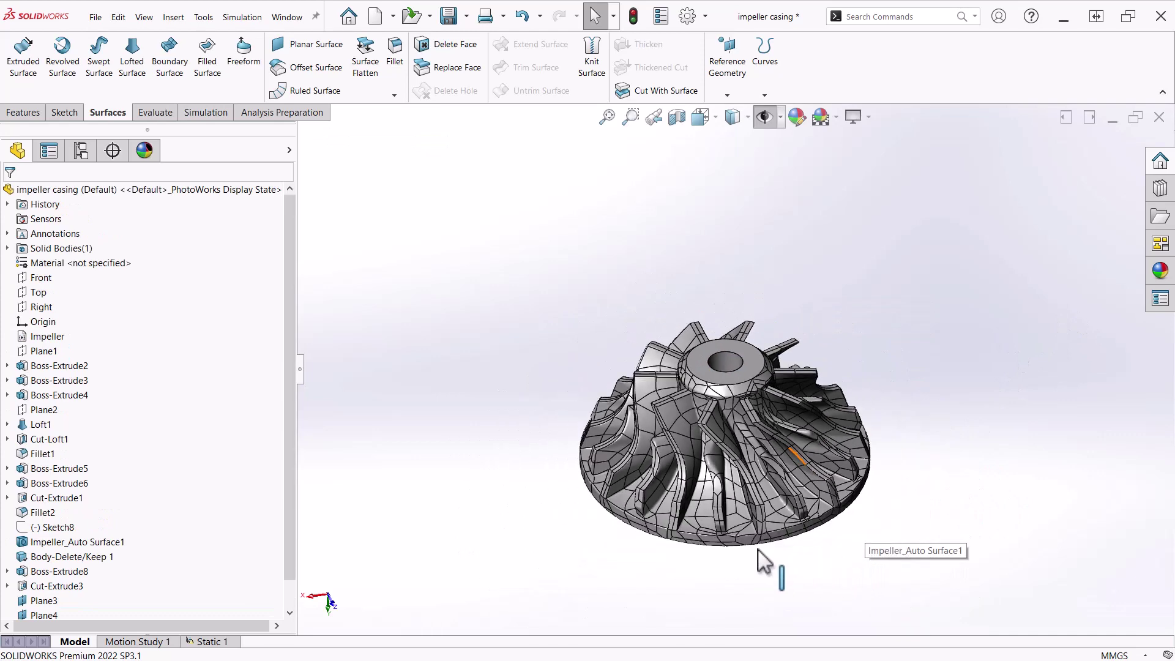
left_click(38, 292)
left_click(728, 94)
left_click(734, 112)
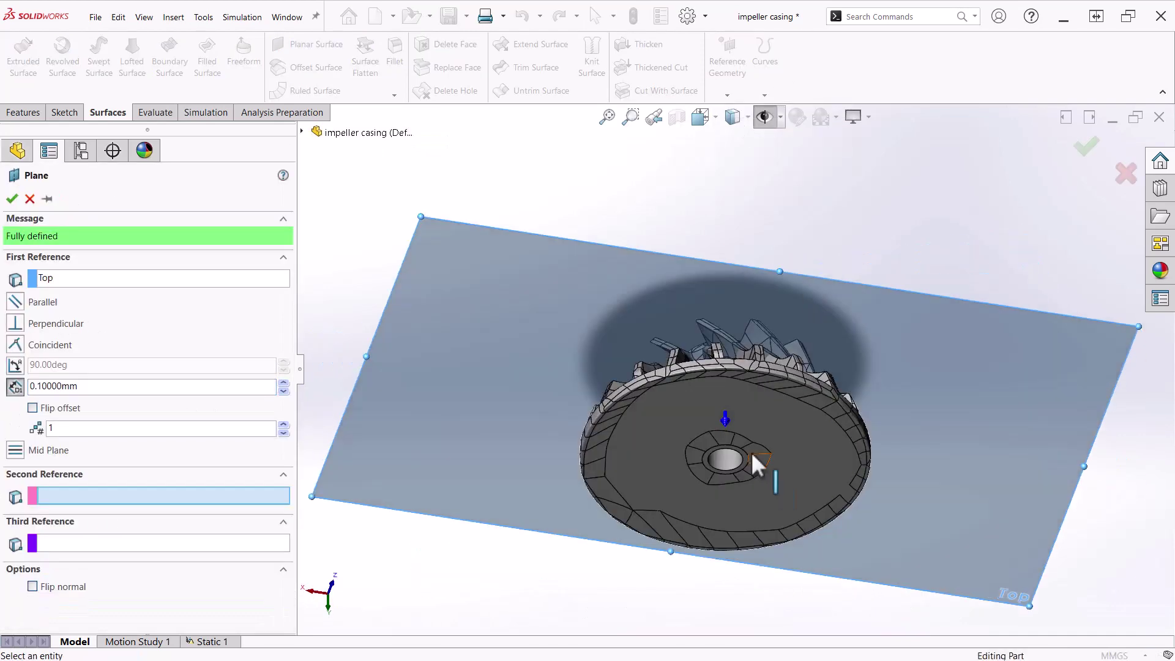
left_click(751, 441)
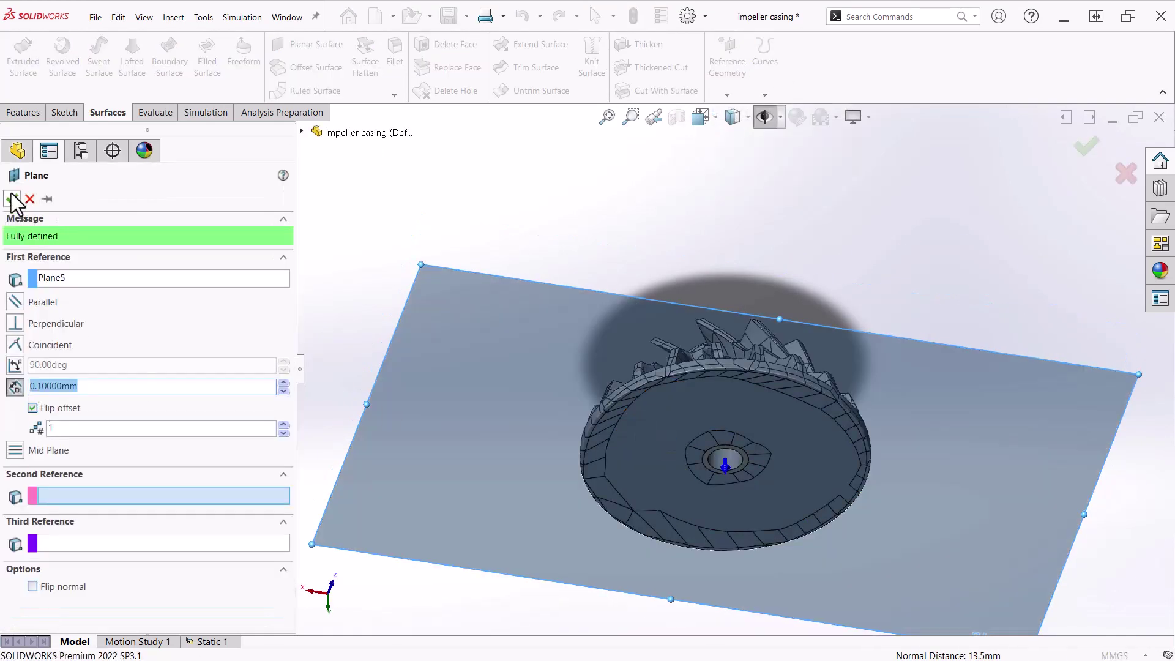
left_click(13, 199)
Step: Apply a second surface cut with Plane6, creating SurfaceCut2
left_click(666, 91)
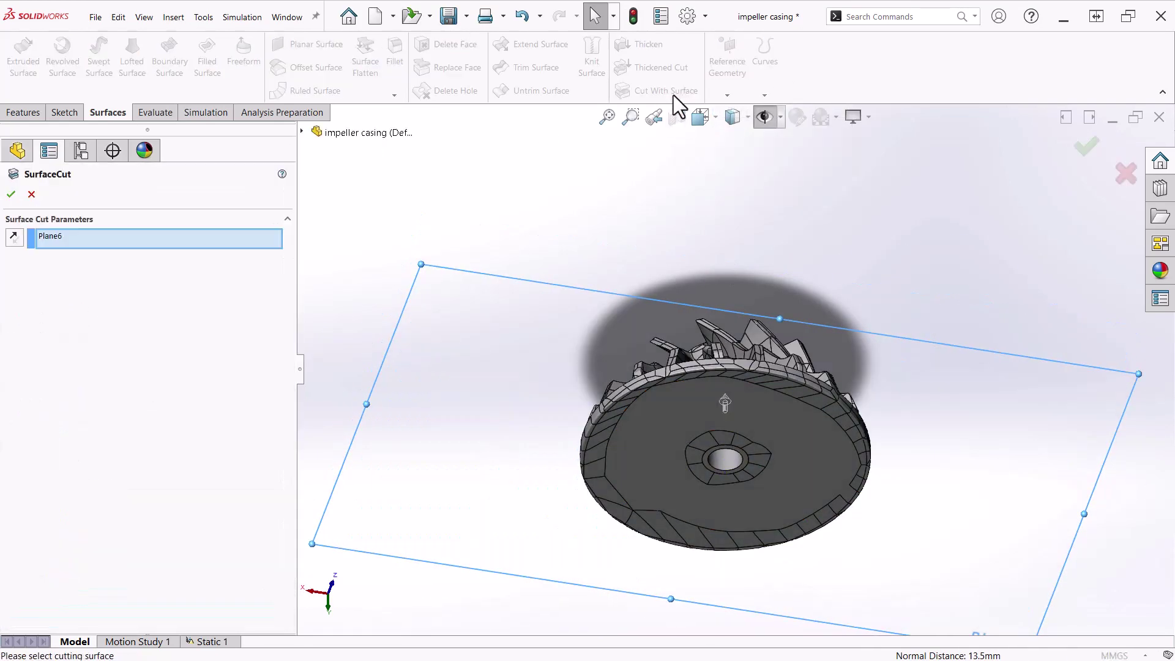
left_click(14, 199)
middle_click_drag(530, 283, 231, 647)
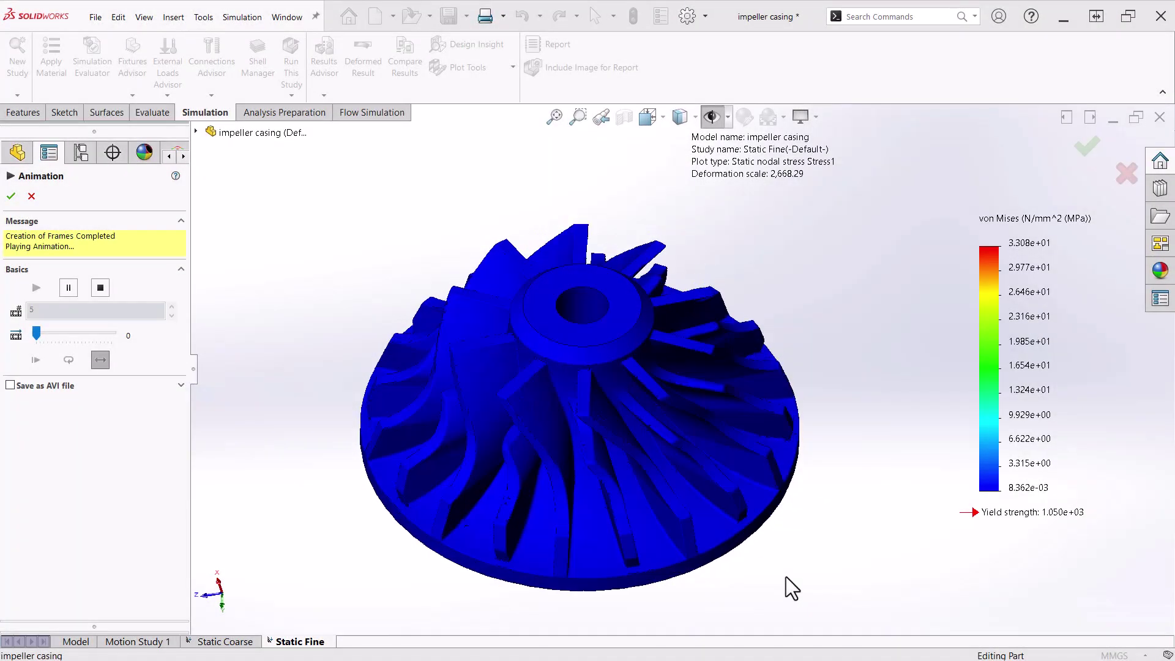
Step: Tilt and orbit the animated Stress1 von Mises plot to inspect the blade roots
middle_click_drag(786, 576, 784, 480)
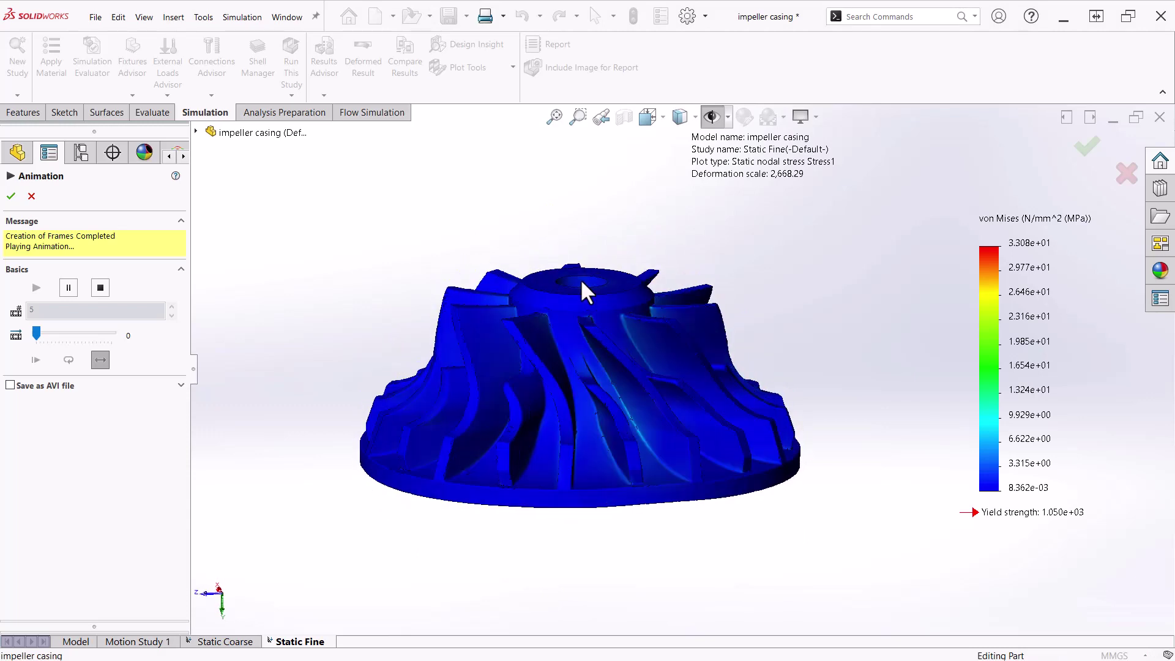
middle_click_drag(581, 278, 412, 281)
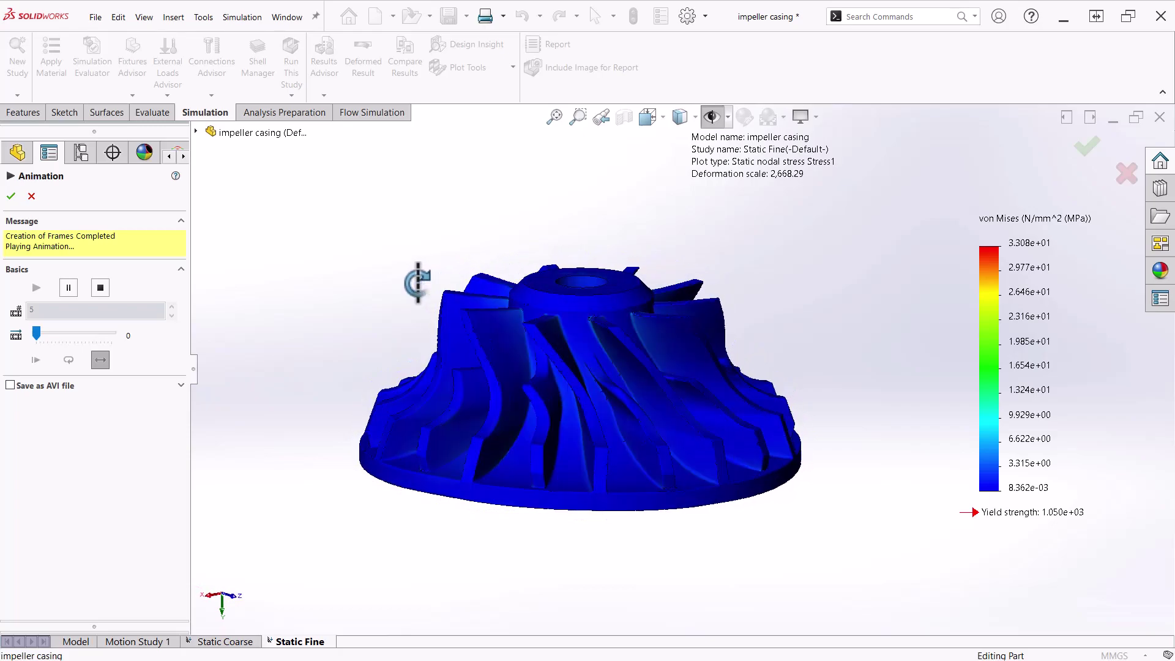